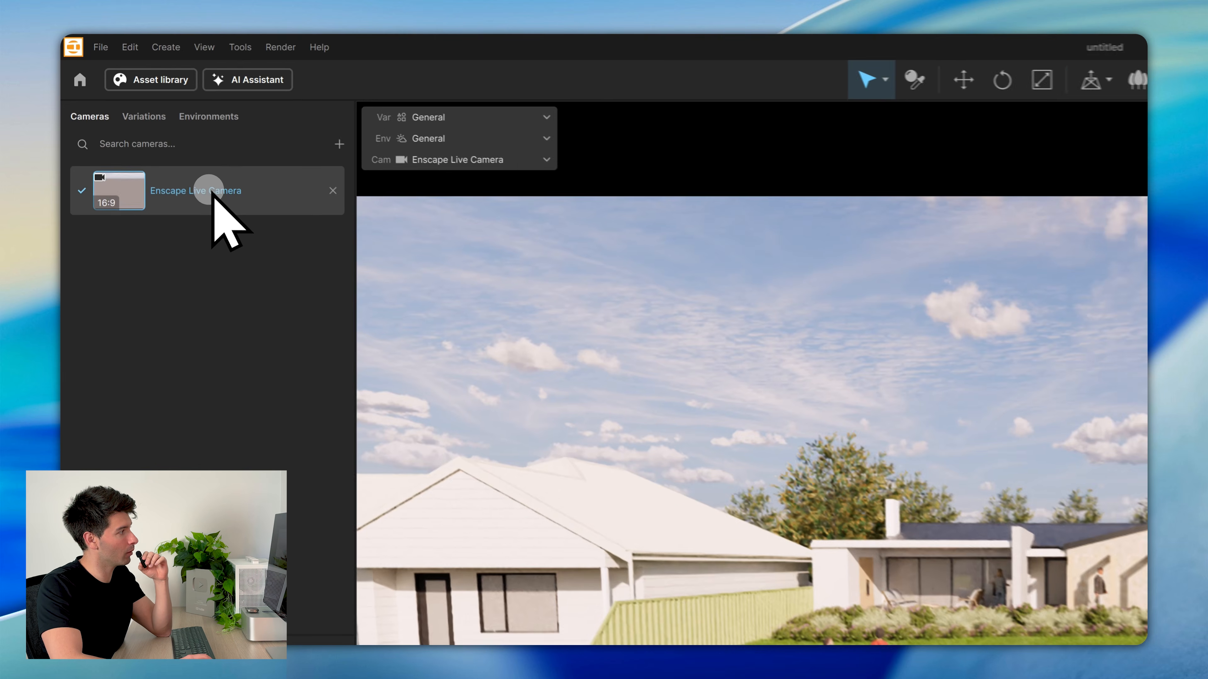
Switch the active camera from the Enscape Live Camera to Perspective and reframe the view on the front of the house
left_click(209, 190)
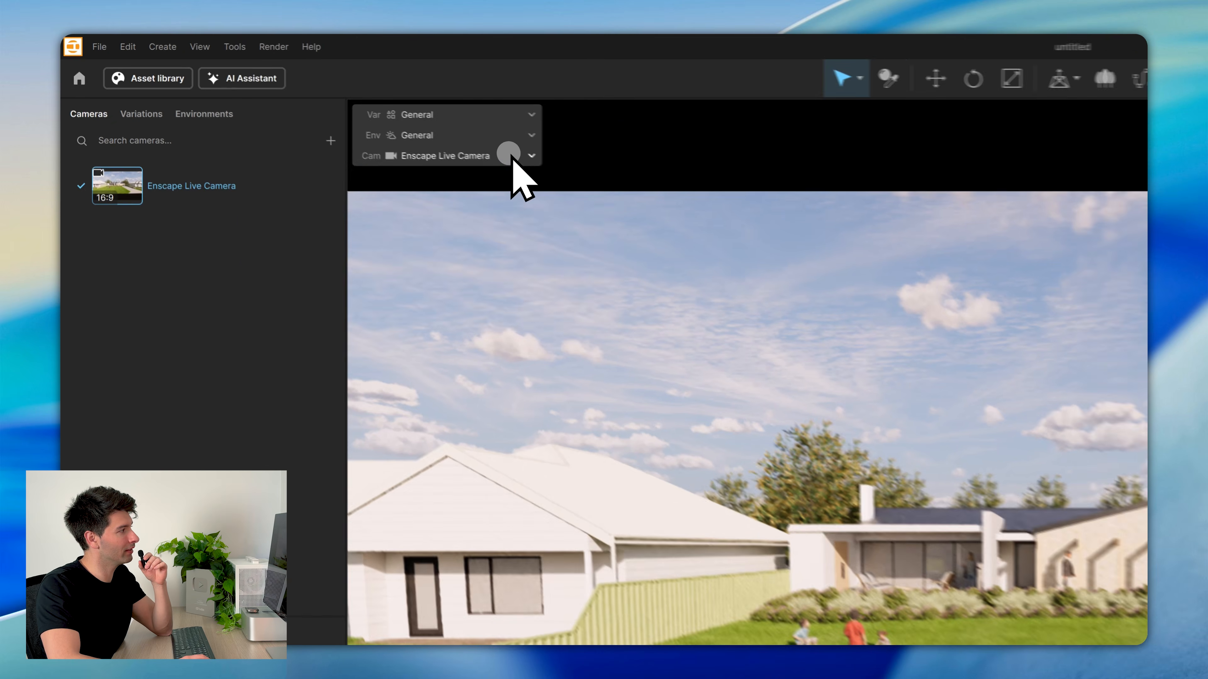
left_click(303, 99)
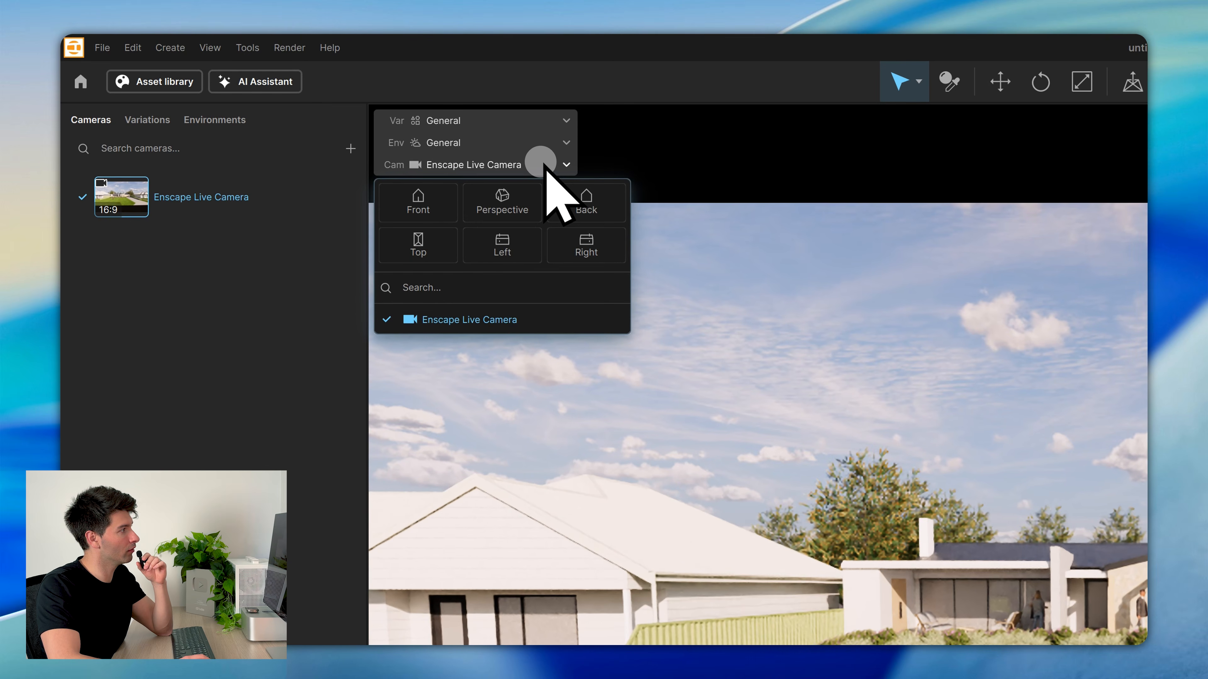
left_click(511, 215)
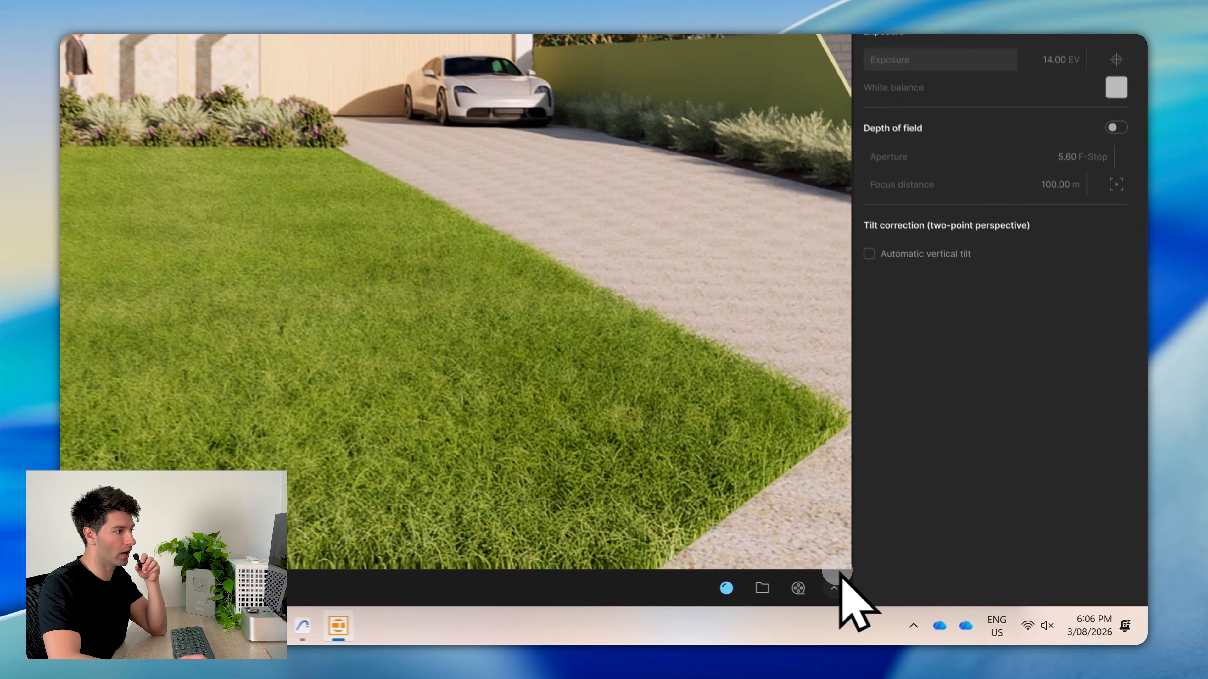
left_click(613, 457)
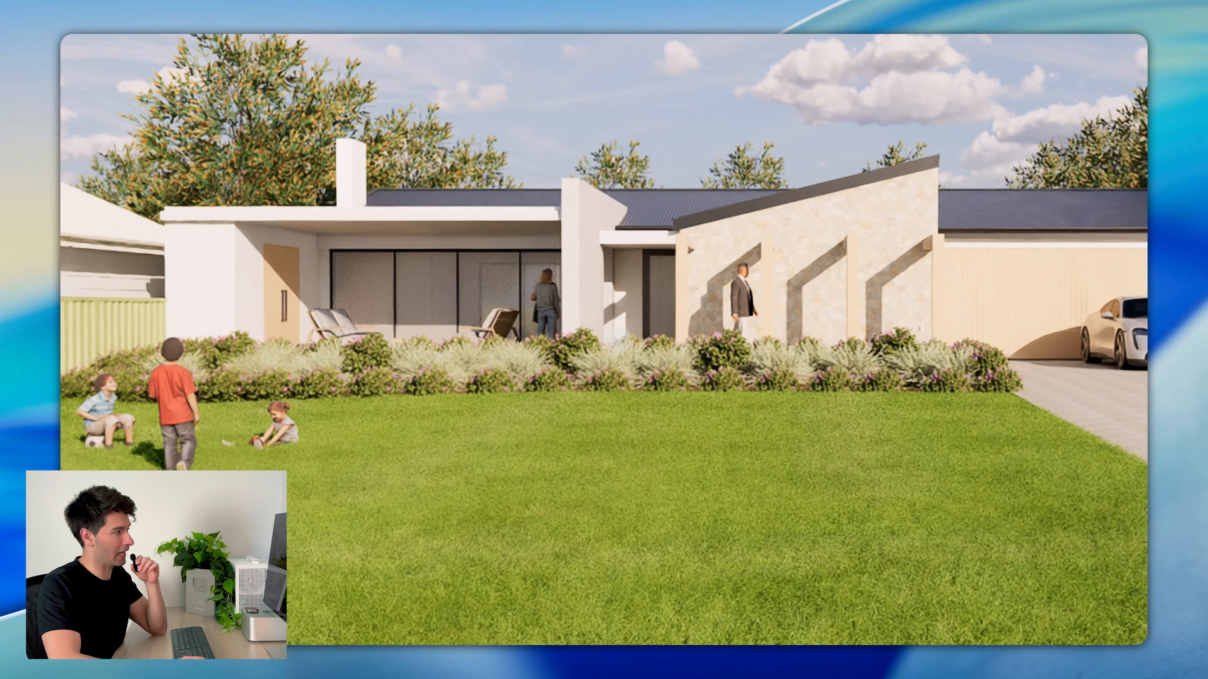
left_click_drag(621, 338, 599, 340)
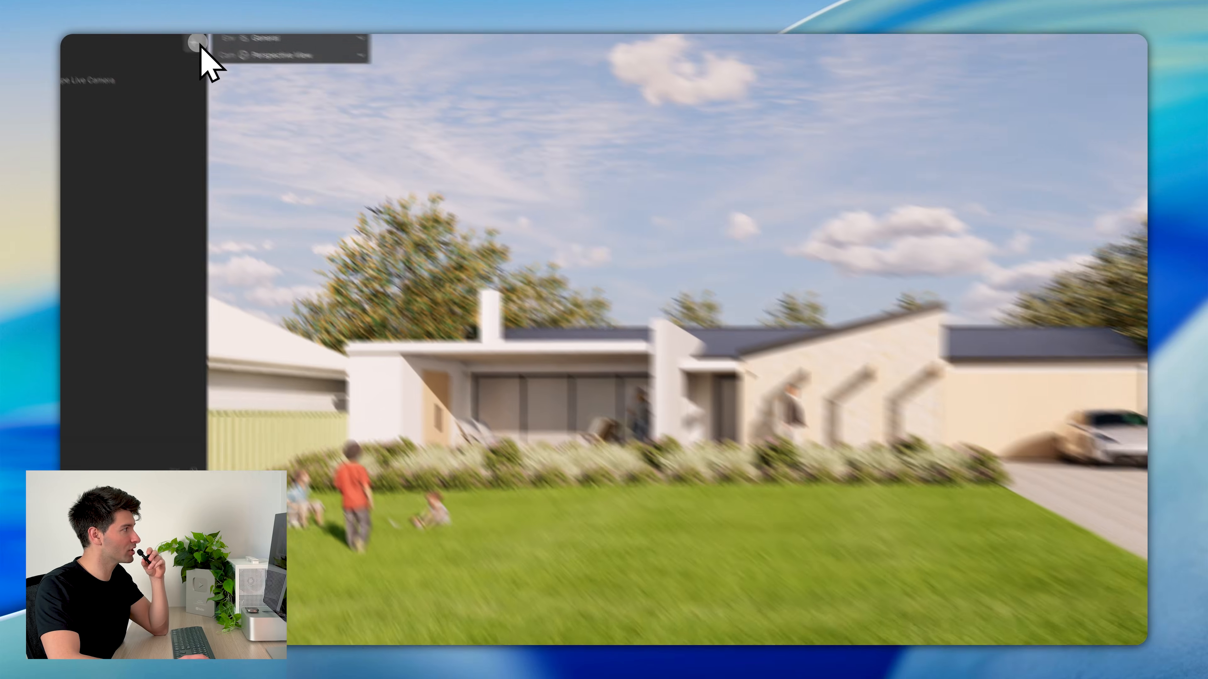
Save the current view as a new camera and return to the perspective view
left_click(205, 91)
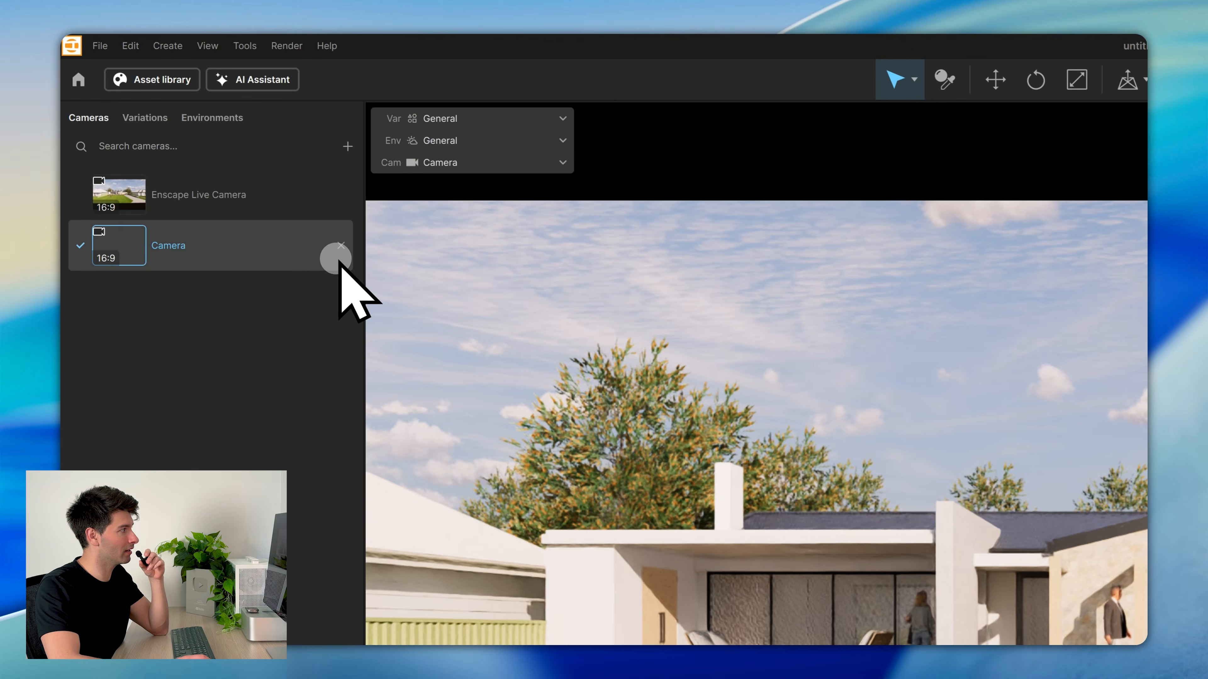
left_click(486, 170)
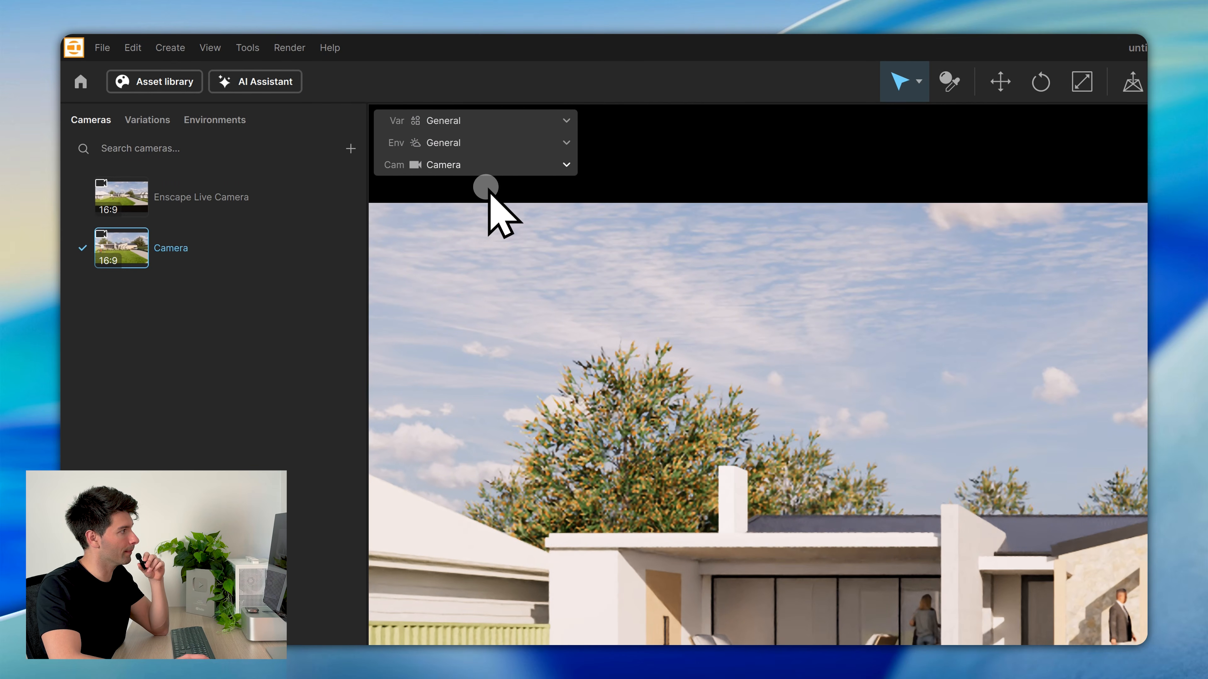
left_click(488, 188)
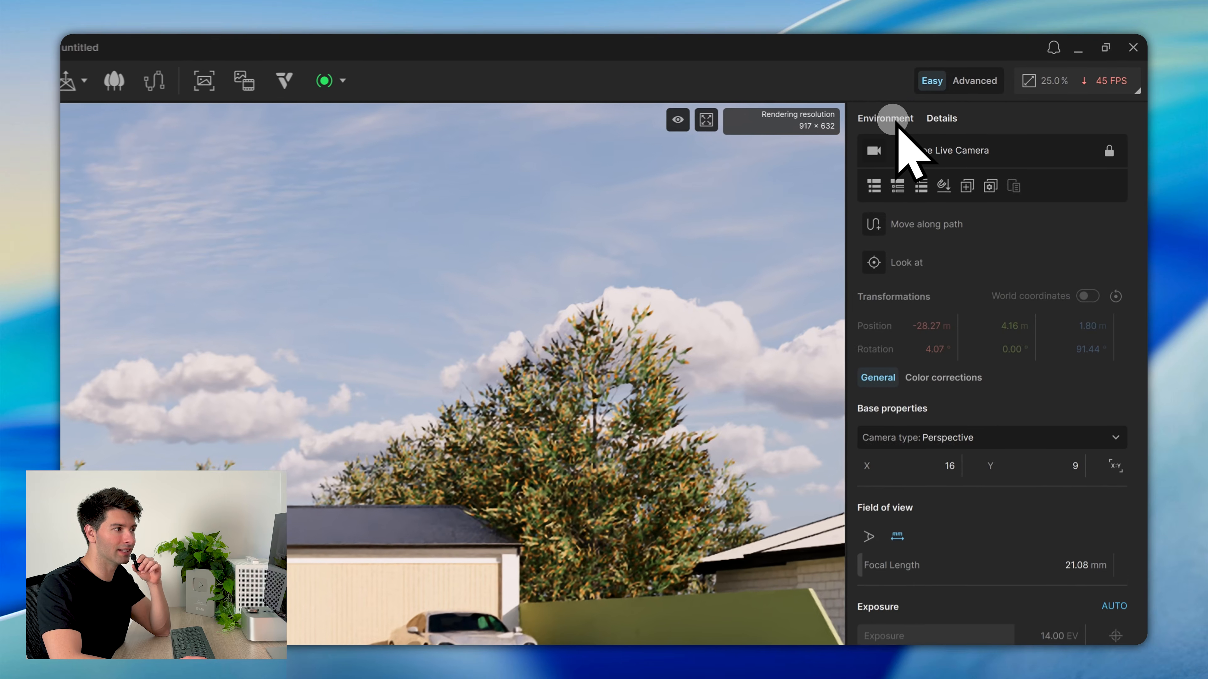
Enable HDRI lighting in the environment with HDR Map 721 and rotate it to about 143.67°
left_click(1015, 77)
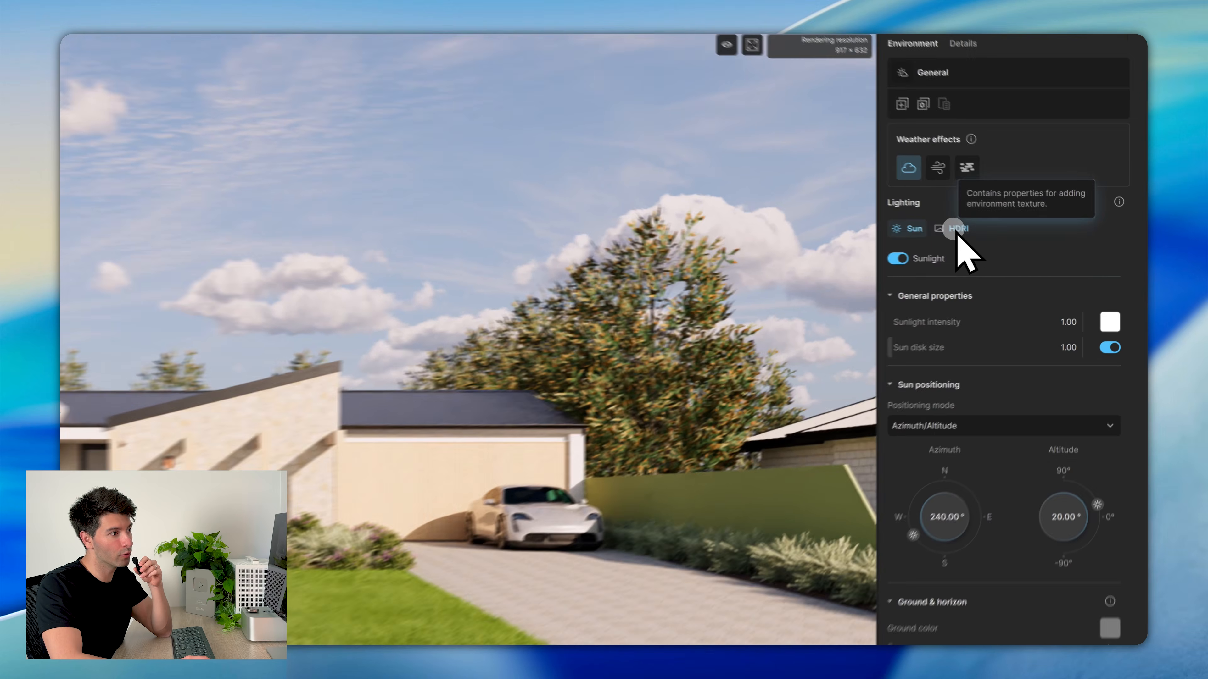
left_click(1038, 182)
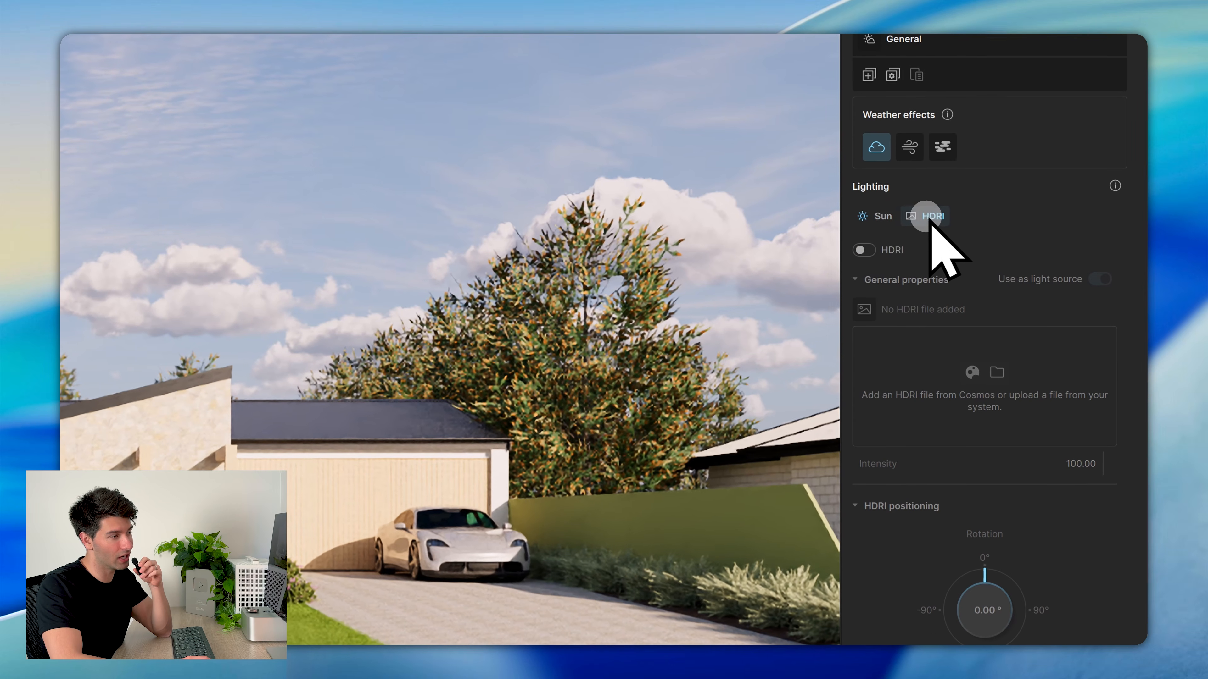
left_click(868, 250)
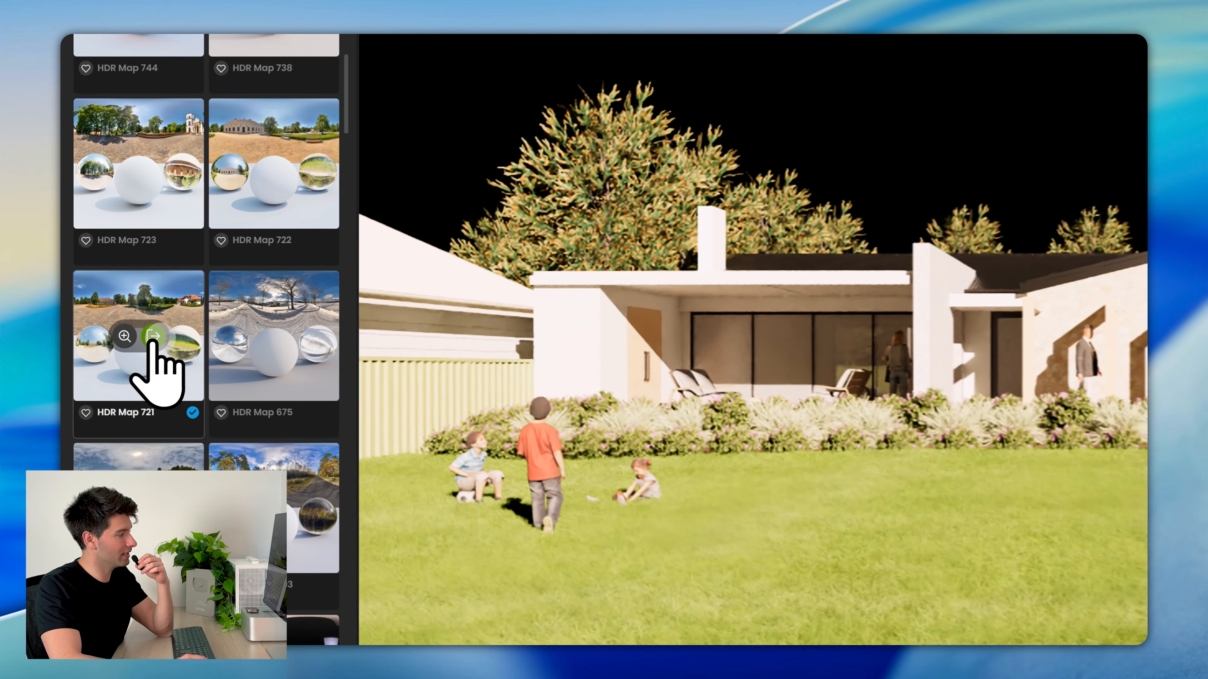
left_click(129, 335)
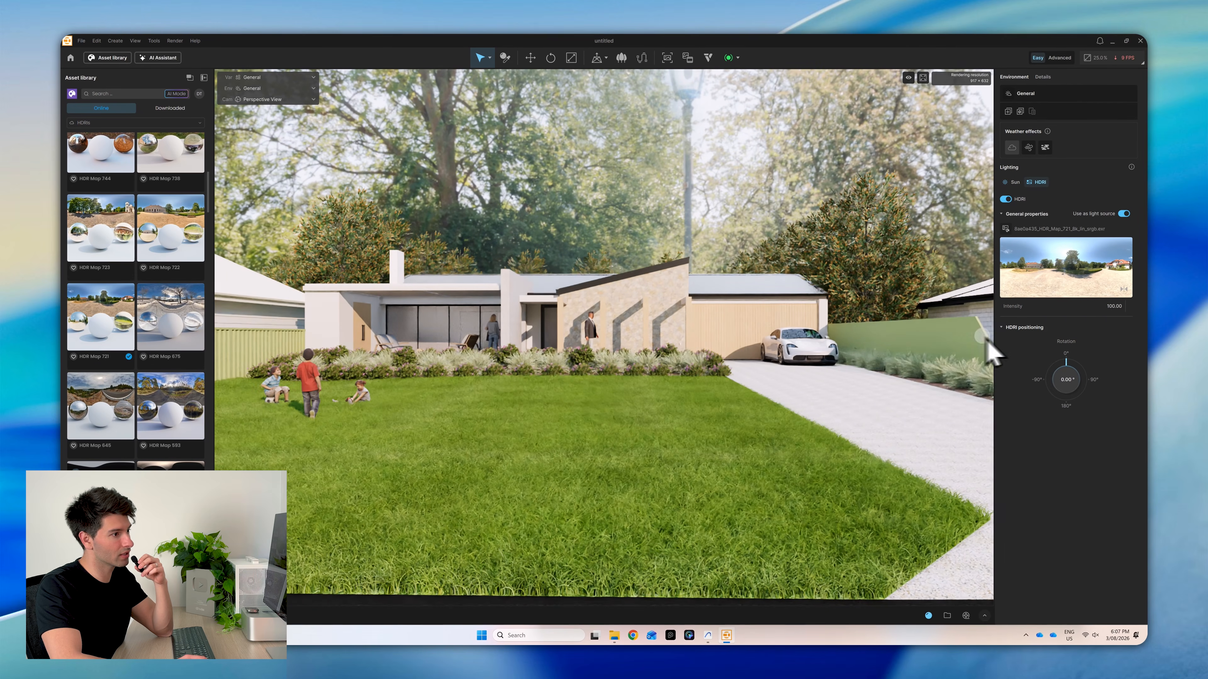
left_click_drag(1049, 351, 1095, 377)
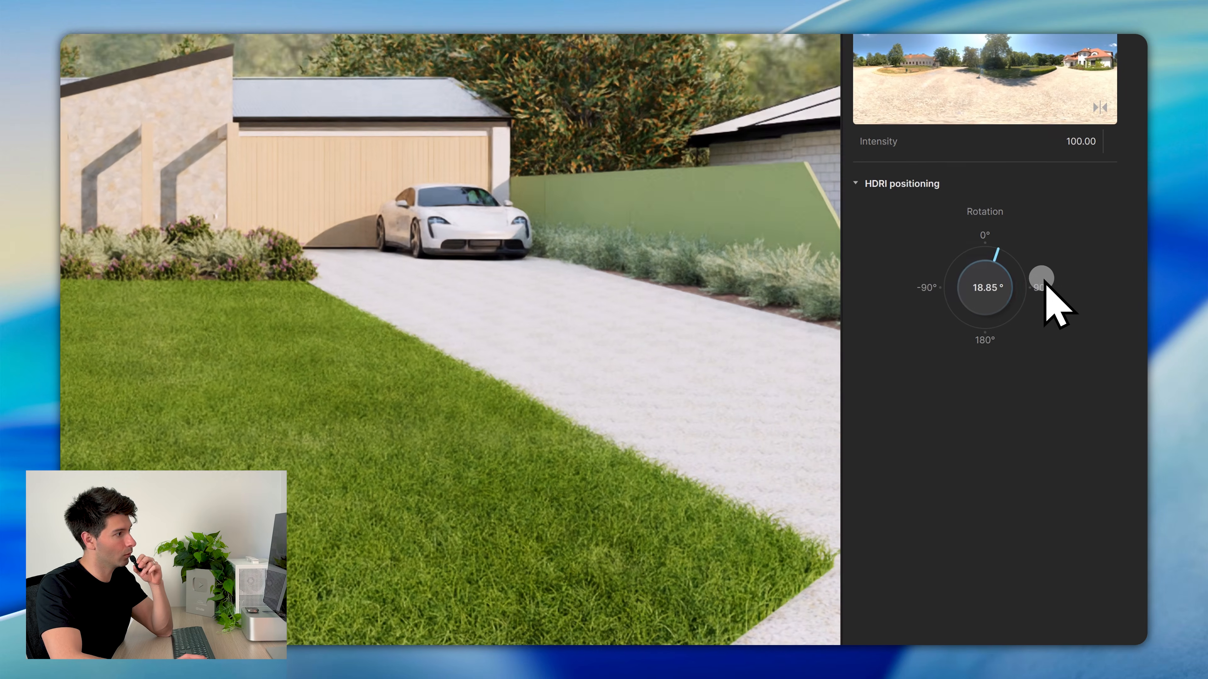
left_click_drag(1046, 281, 1029, 428)
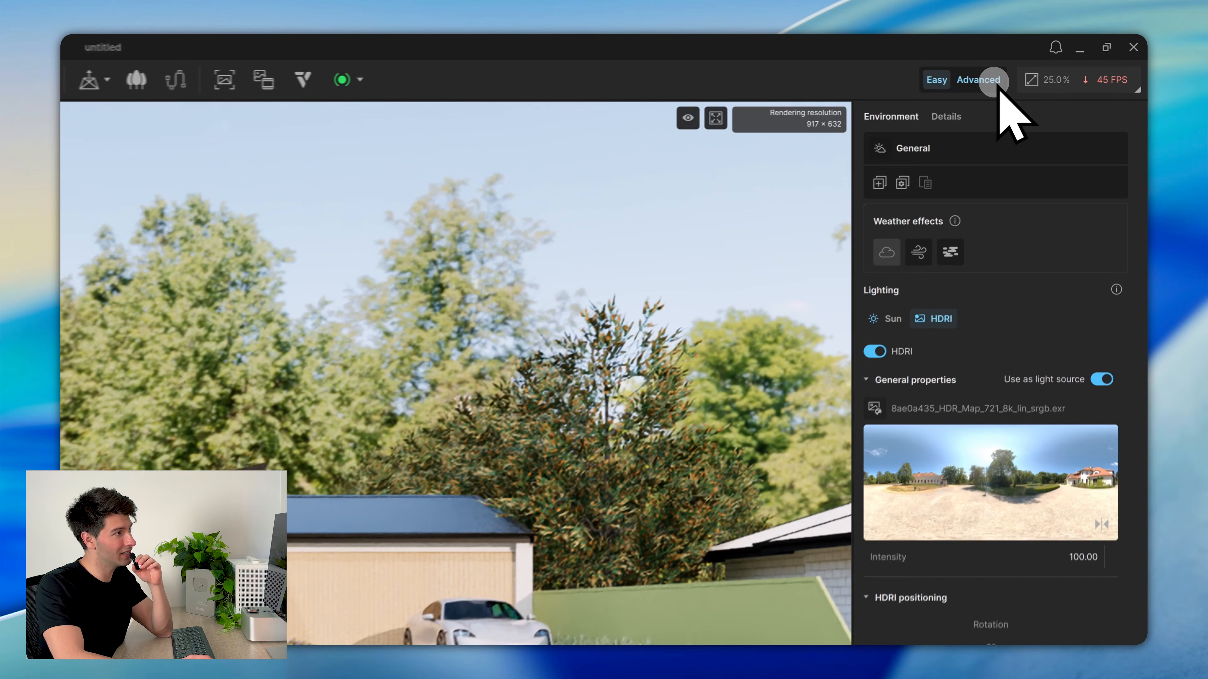
Look at the Advanced interface mode, return to Easy mode, and show the environment's Sun lighting settings
left_click(994, 81)
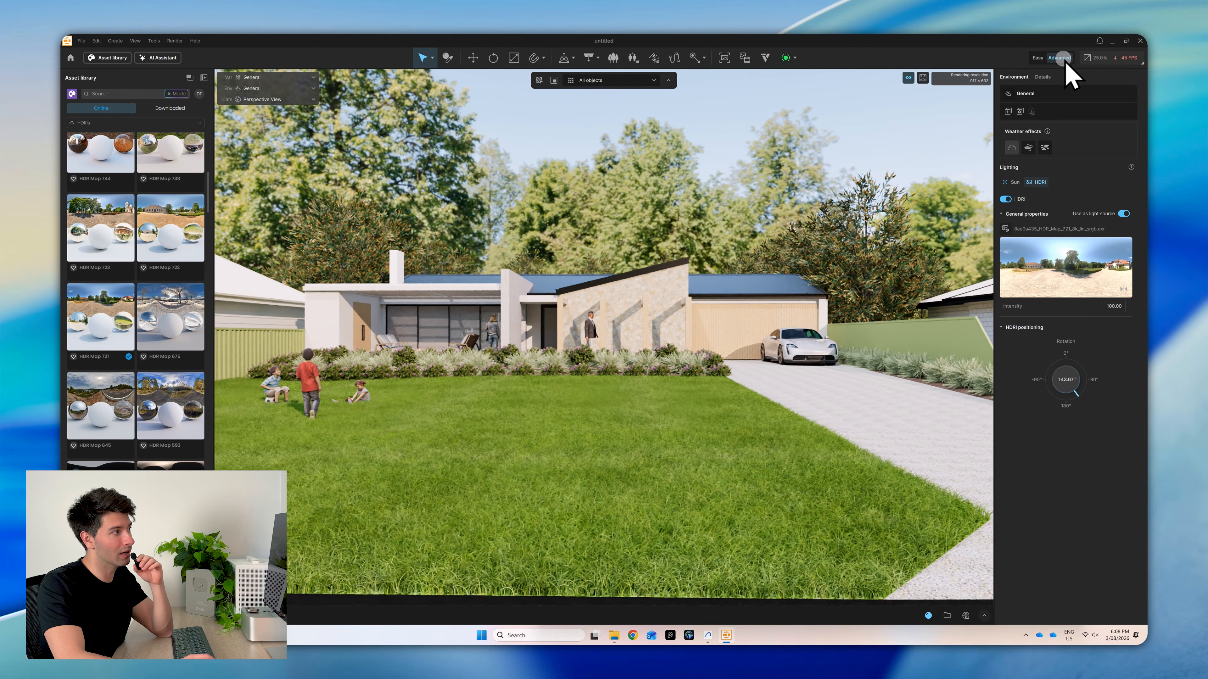
left_click(1032, 58)
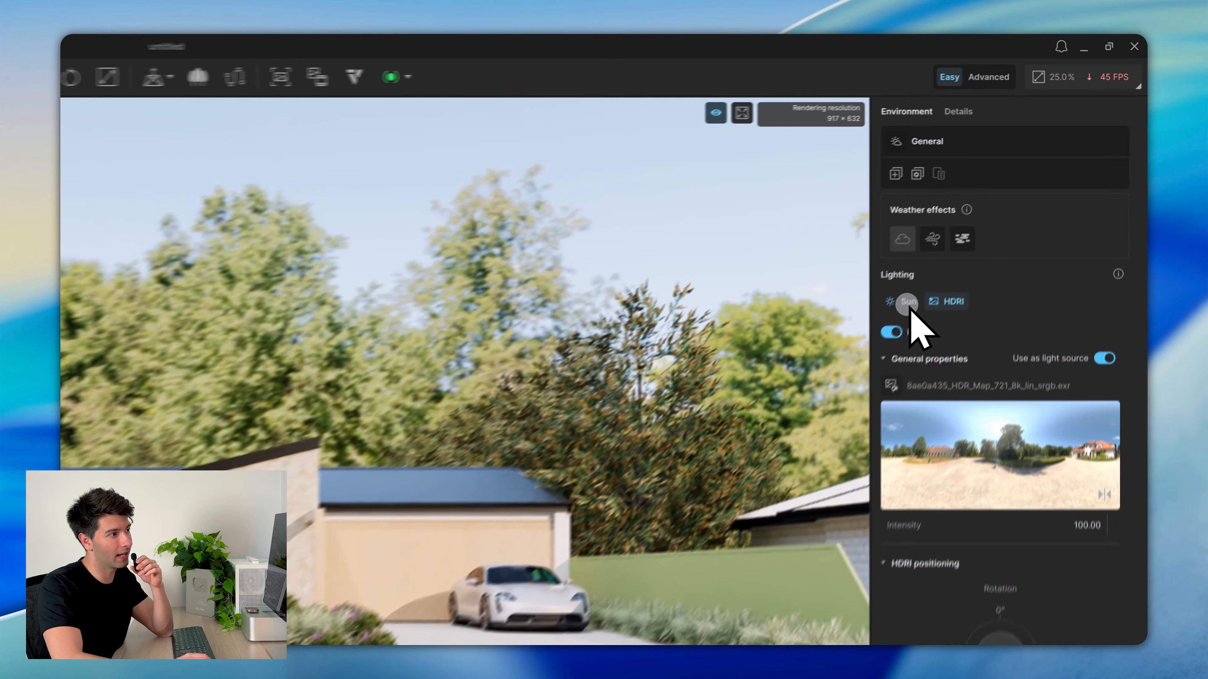
left_click(1013, 182)
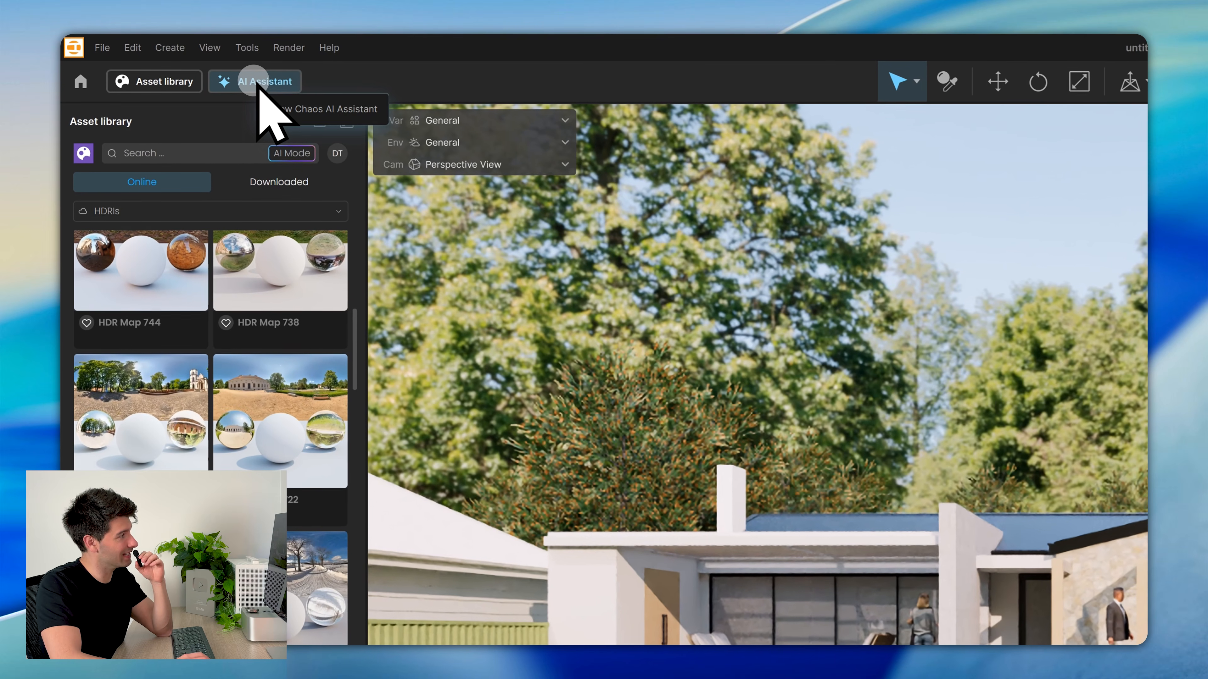
Bring up the Chaos AI Assistant, place it over the viewport, and upload a reference image for Light mood match
left_click(258, 84)
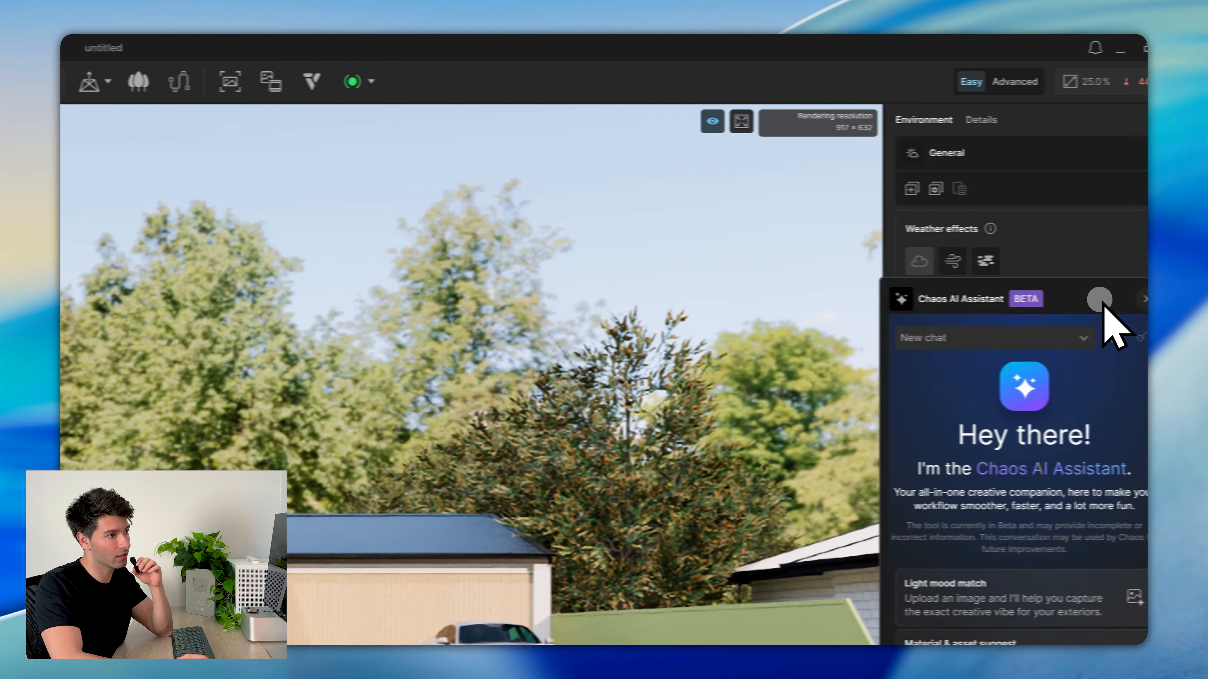
left_click_drag(1100, 302, 737, 322)
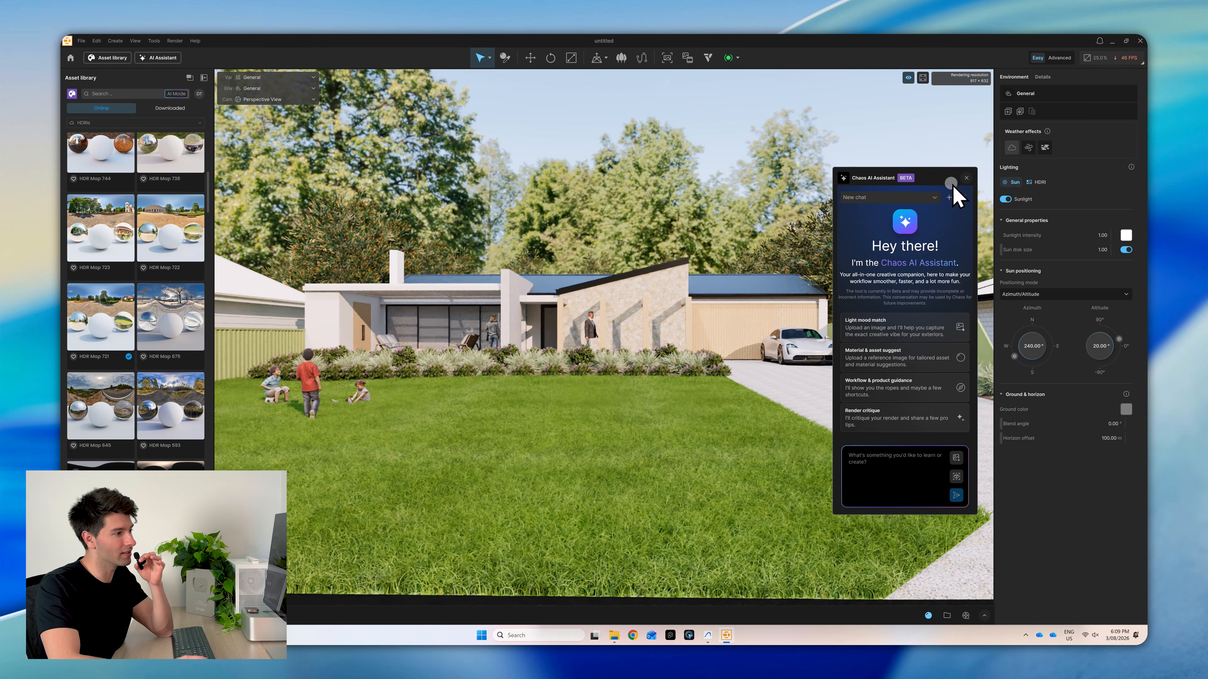
left_click(903, 320)
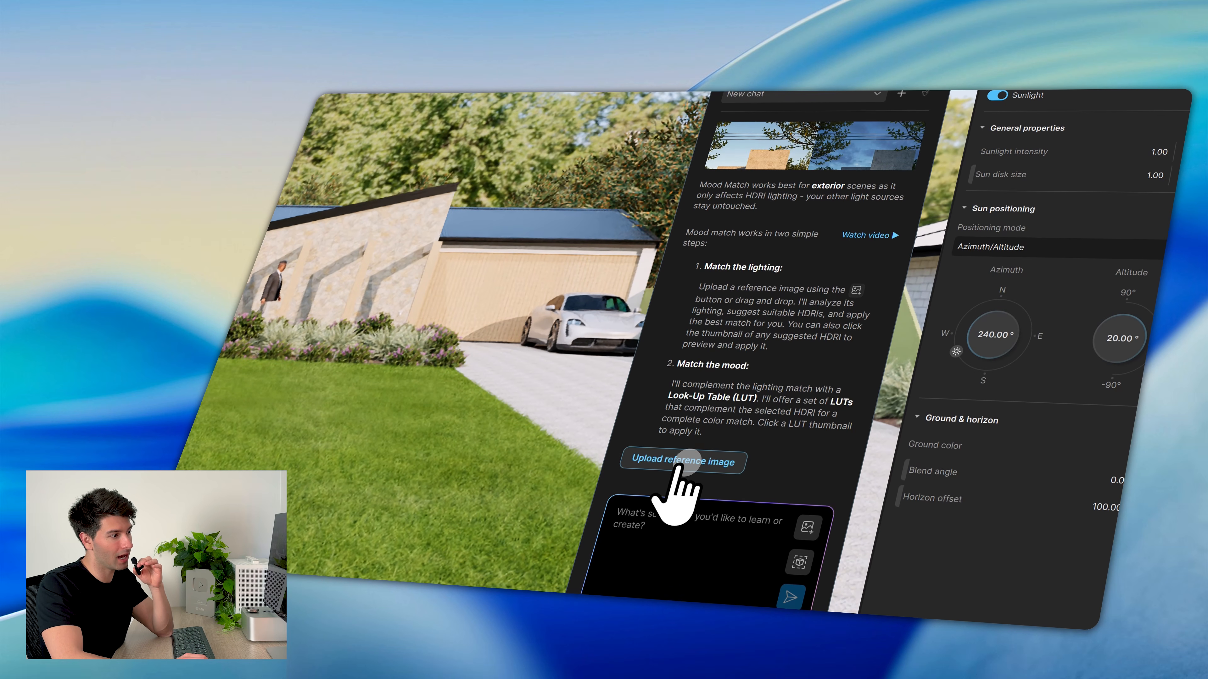
left_click(685, 461)
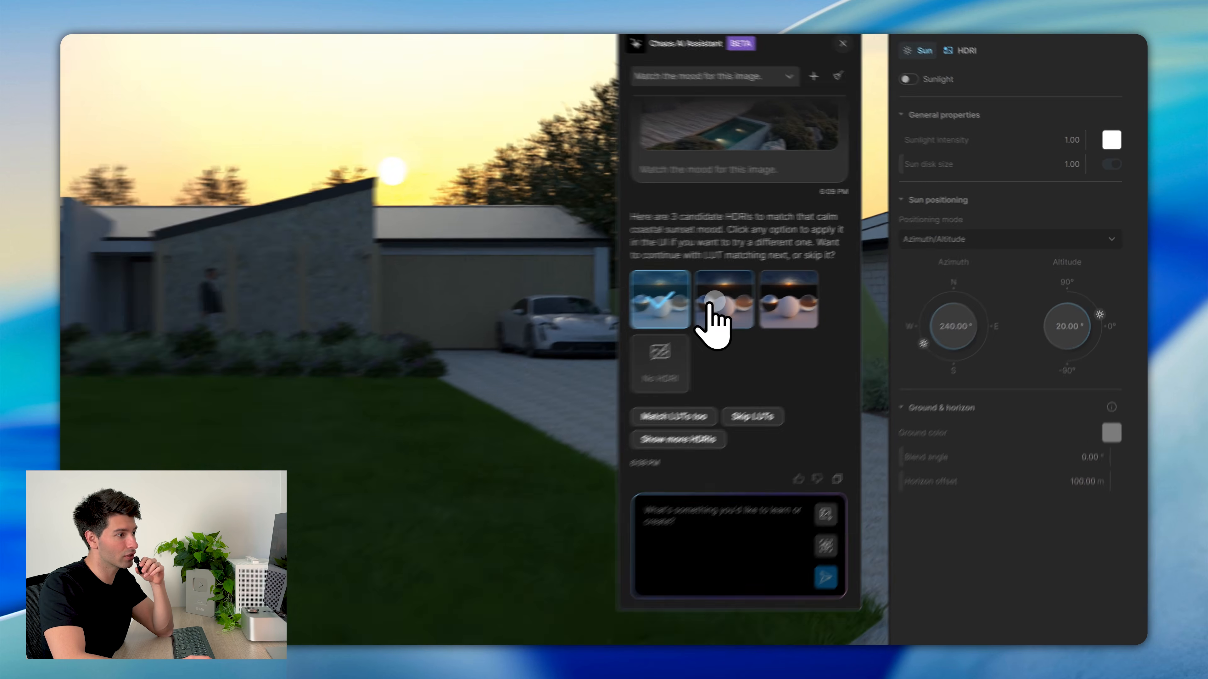
Compare the first two suggested HDRIs, keep the first one, and request matching LUTs from the assistant before closing it
left_click(888, 335)
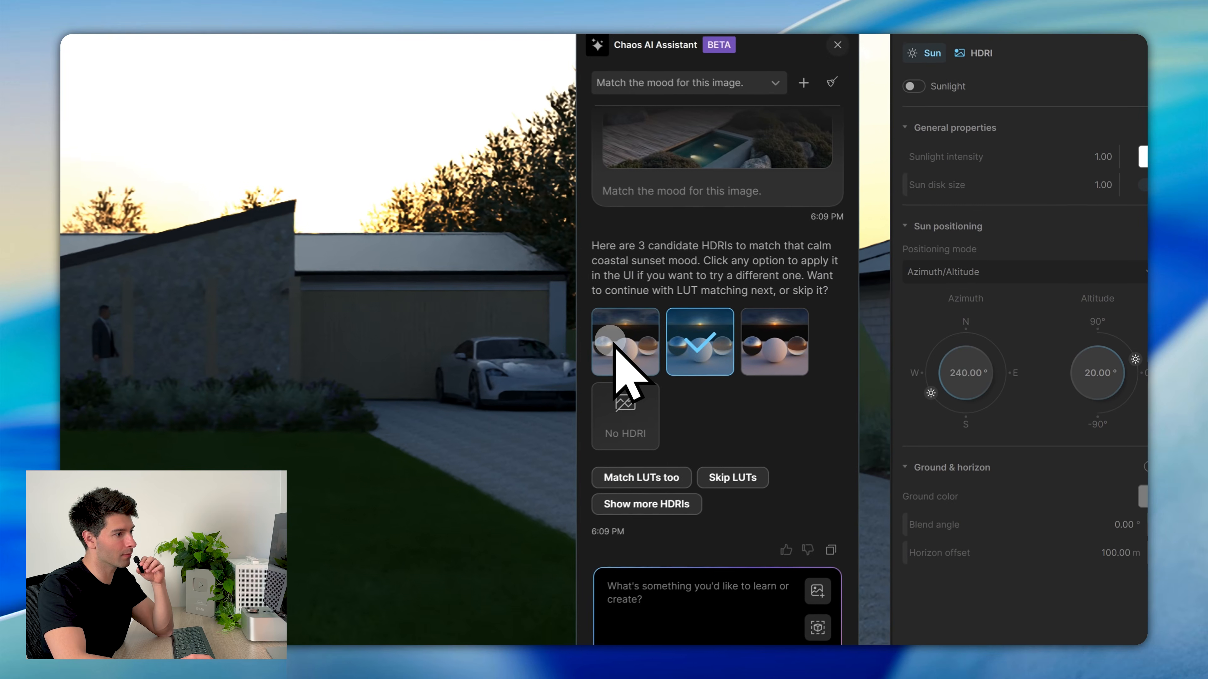
left_click(612, 340)
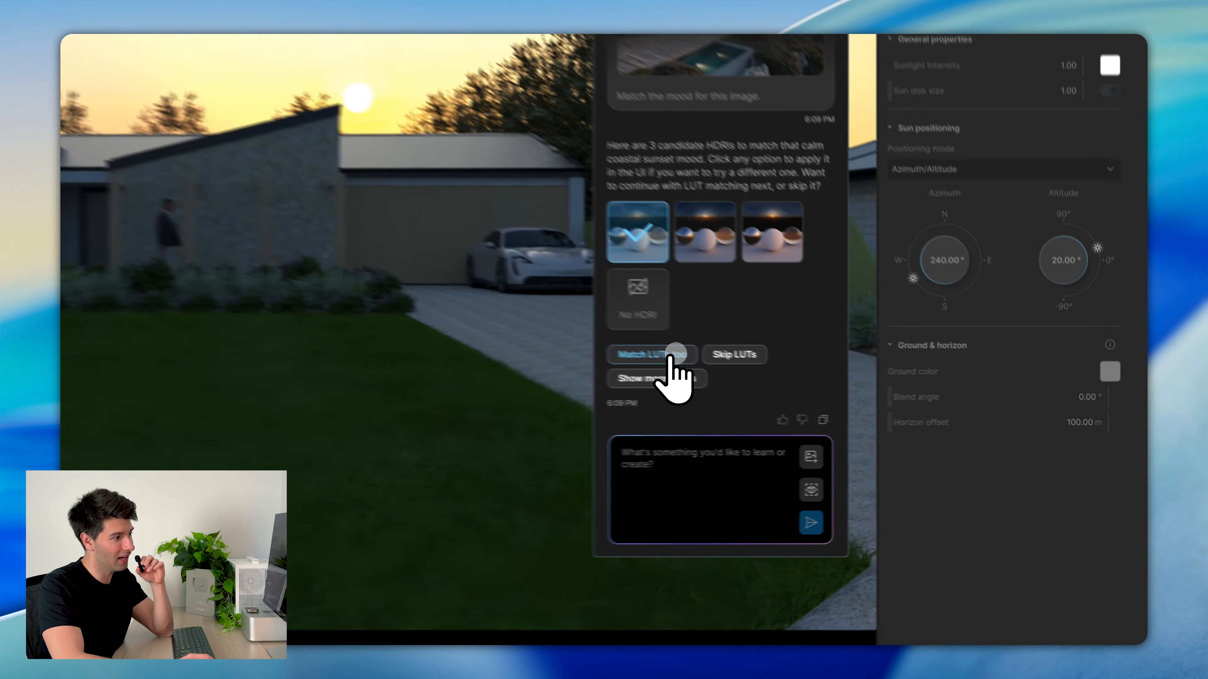
left_click(865, 399)
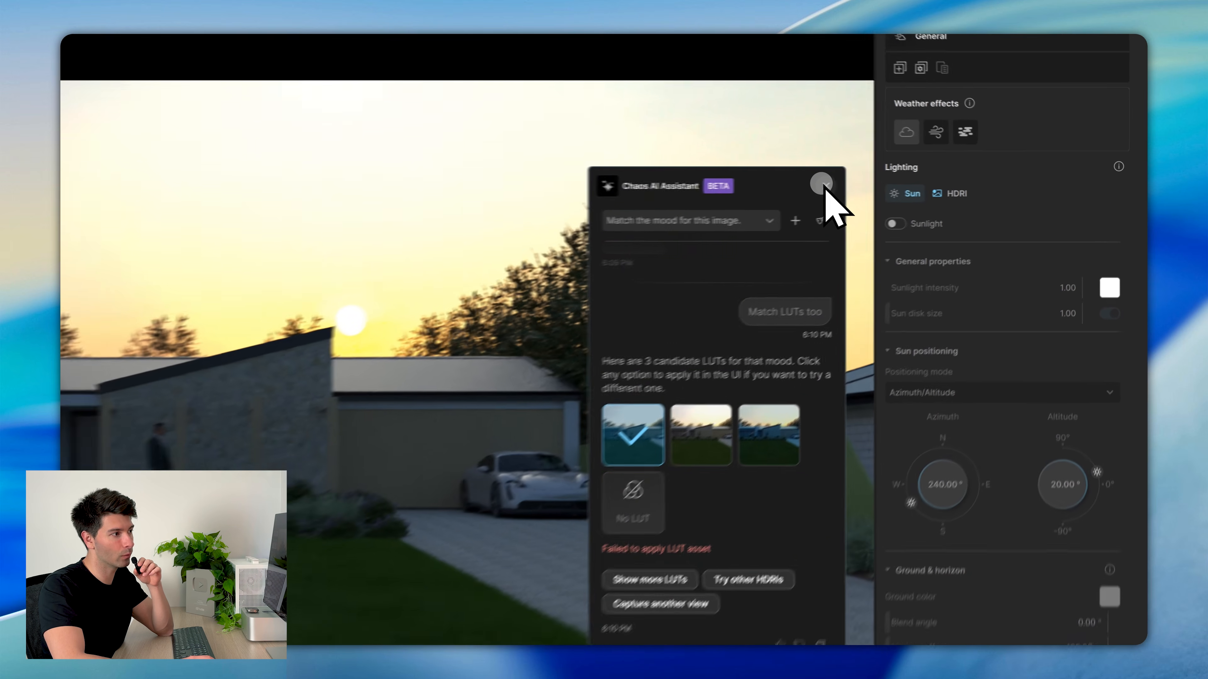
left_click(964, 178)
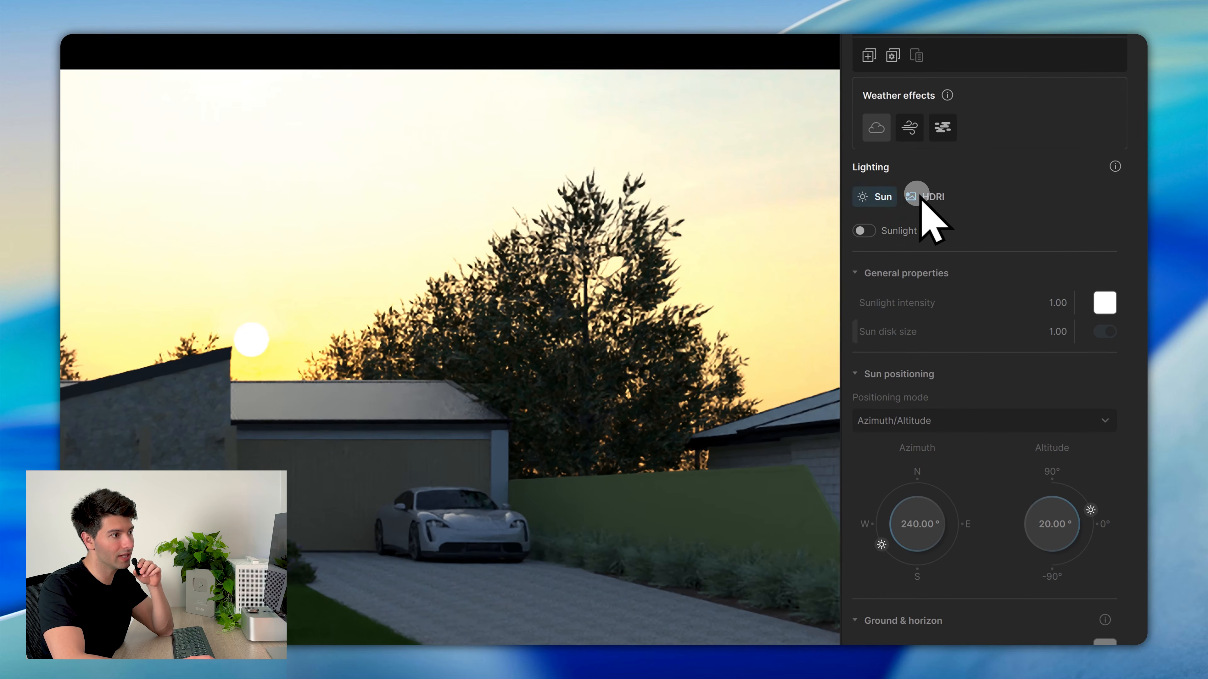
Rotate the mood-matched HDRI to about 155.28° and set its intensity to 200
left_click(932, 195)
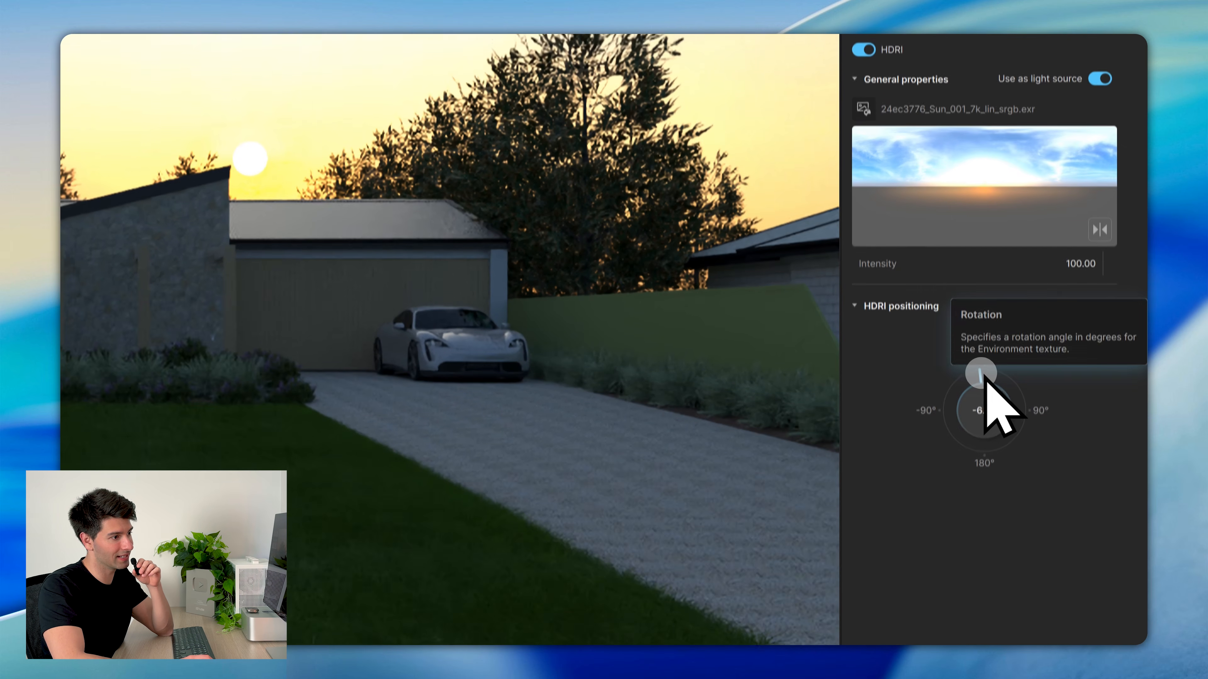
left_click_drag(985, 379, 1021, 433)
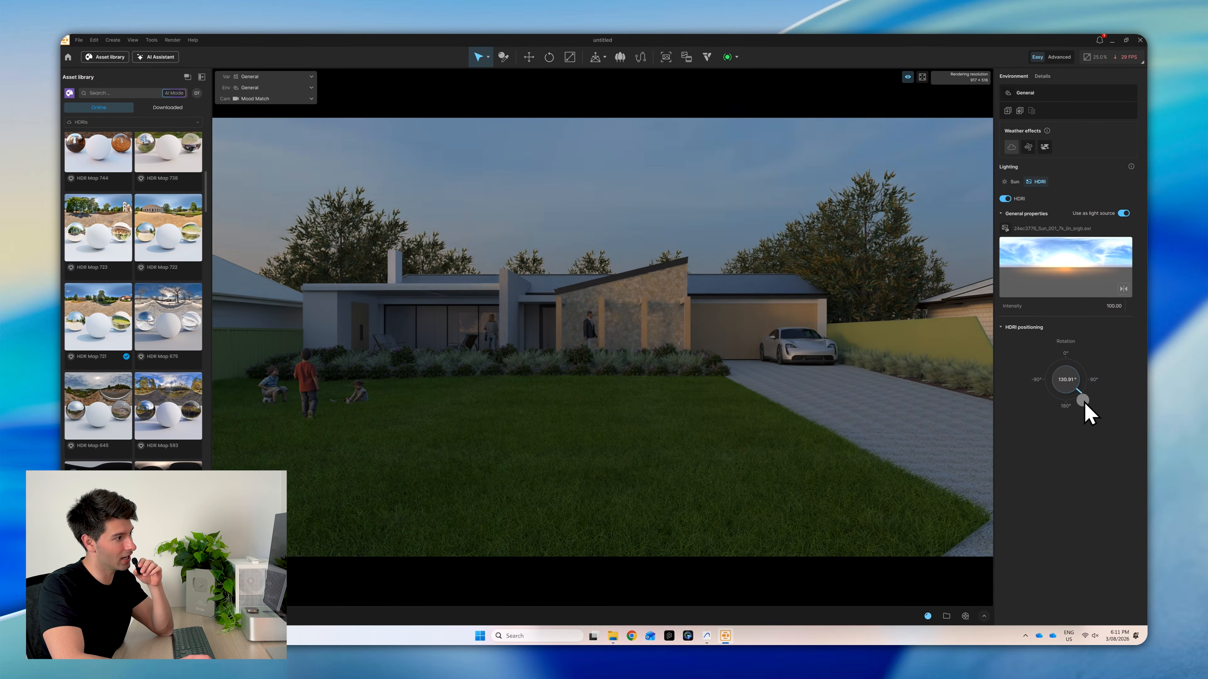
mouse_move(1085, 404)
left_mouse_down()
mouse_move(1078, 410)
mouse_move(1081, 388)
left_mouse_up()
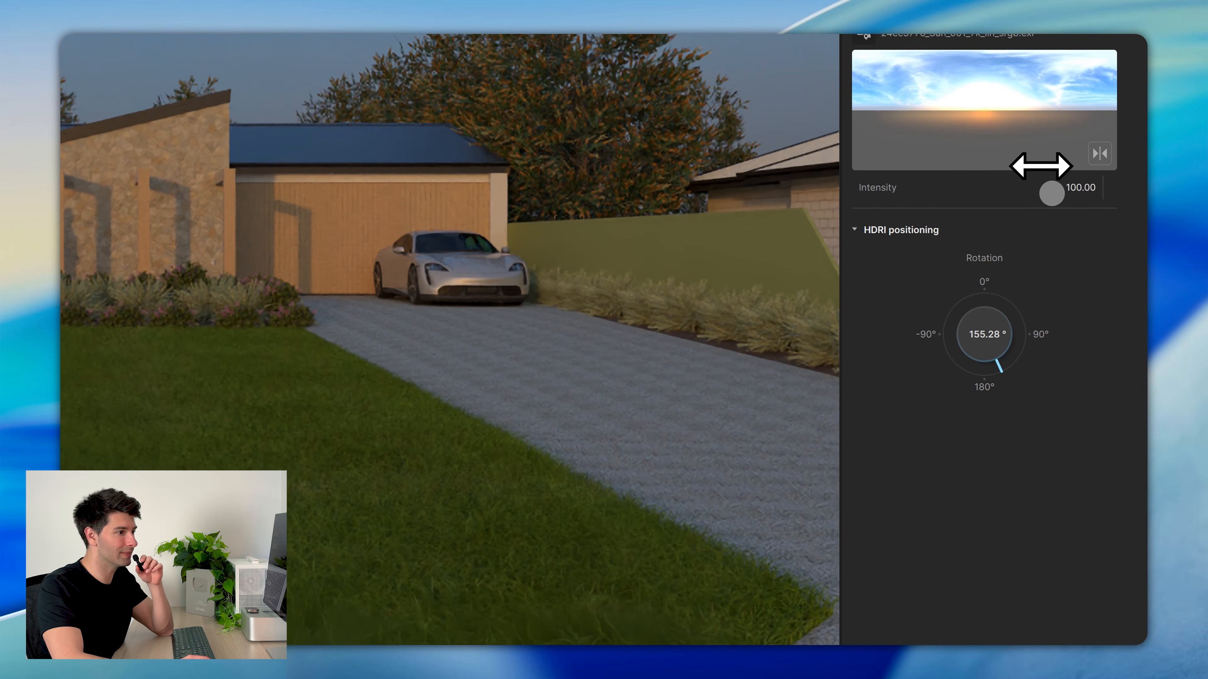
left_click(1100, 308)
type("200")
key("Return")
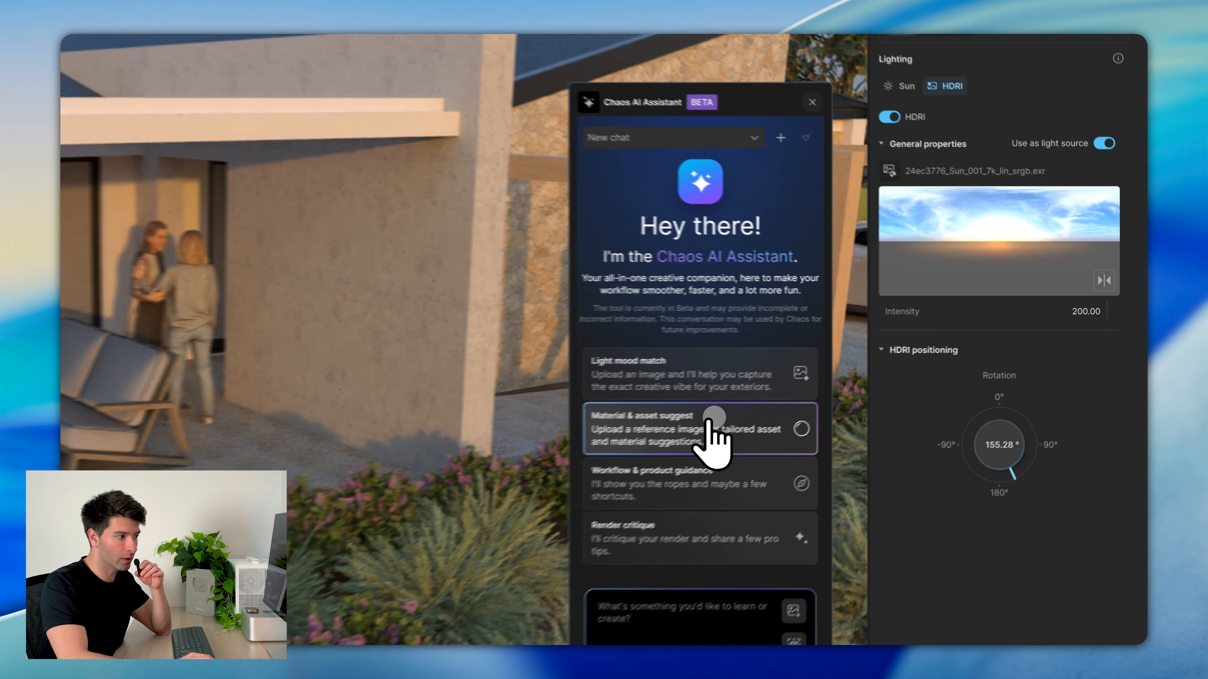
Have the assistant suggest an object for the captured patio view and place the suggested Indoor Plant 002 beside the lounge chair
left_click(906, 367)
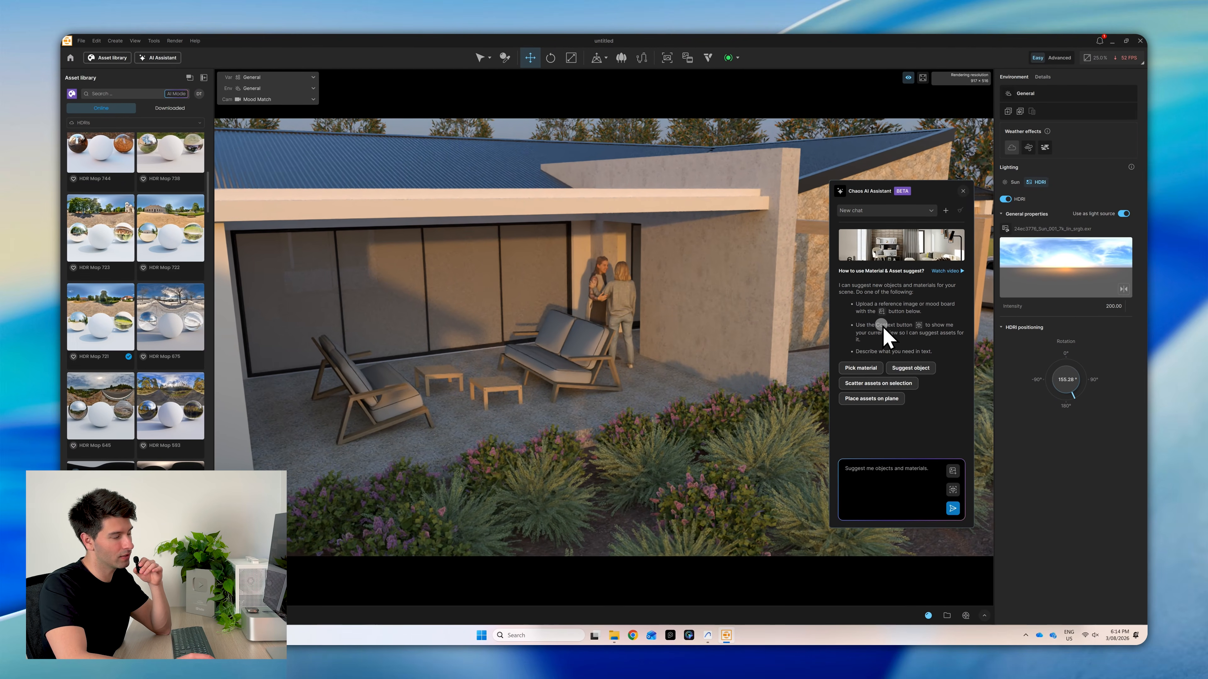
left_click(921, 370)
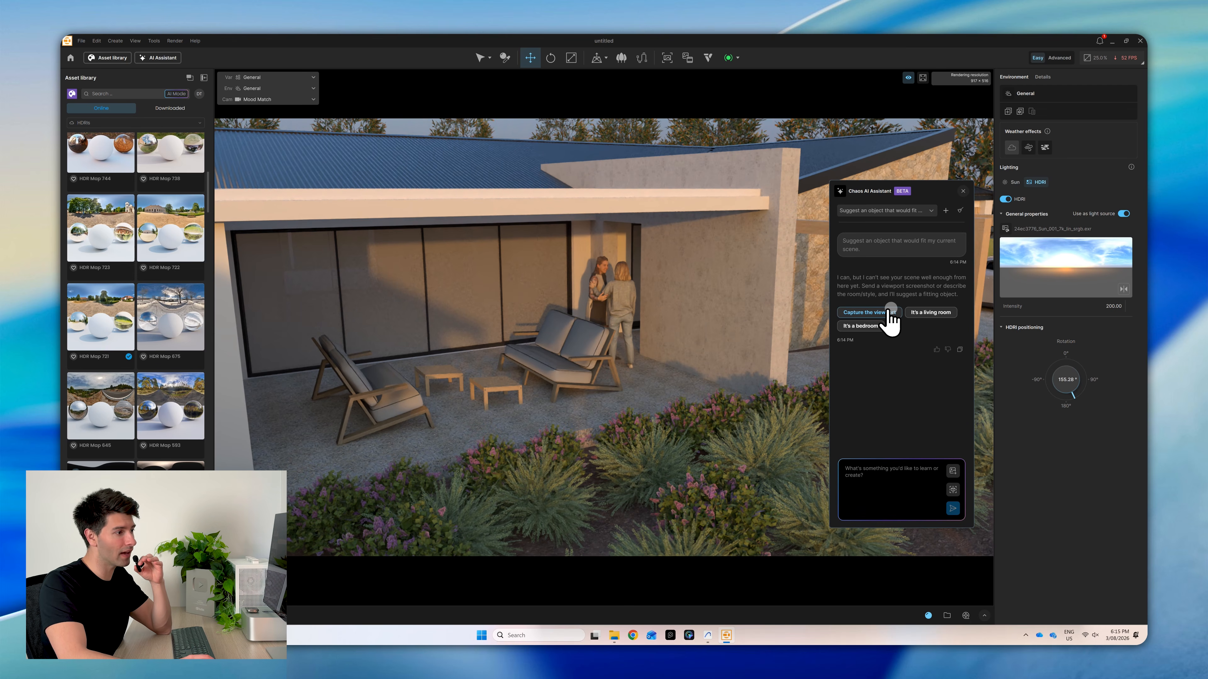
left_click(890, 312)
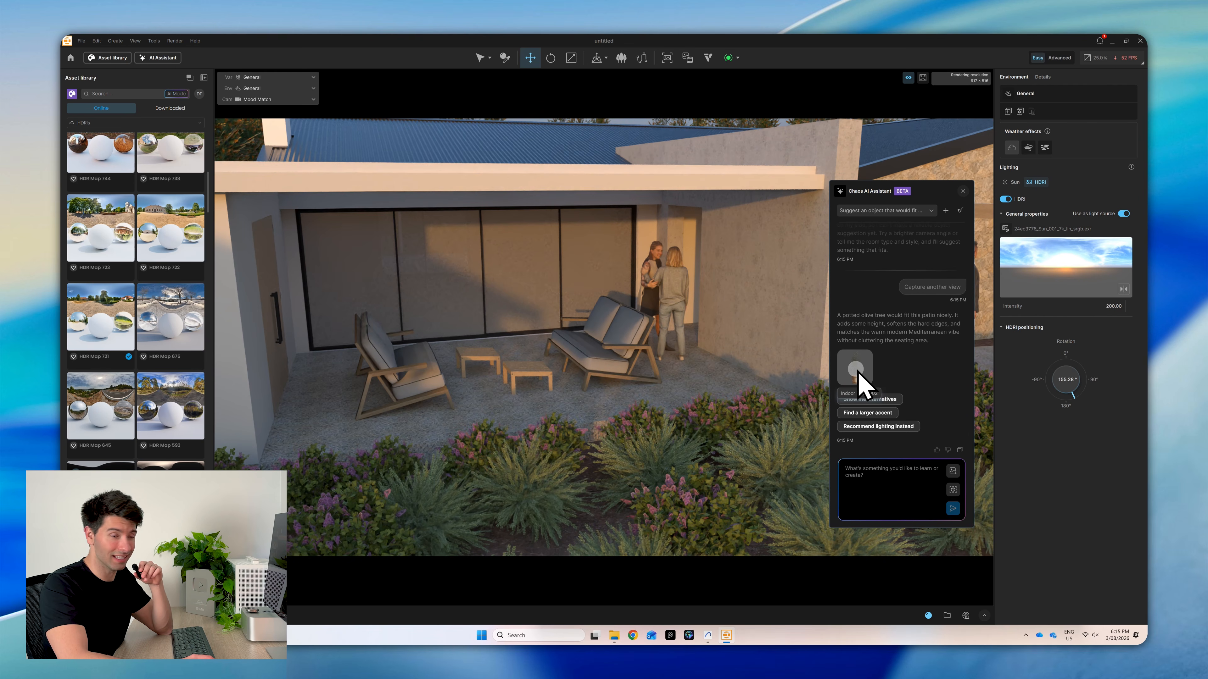
left_click_drag(855, 368, 335, 331)
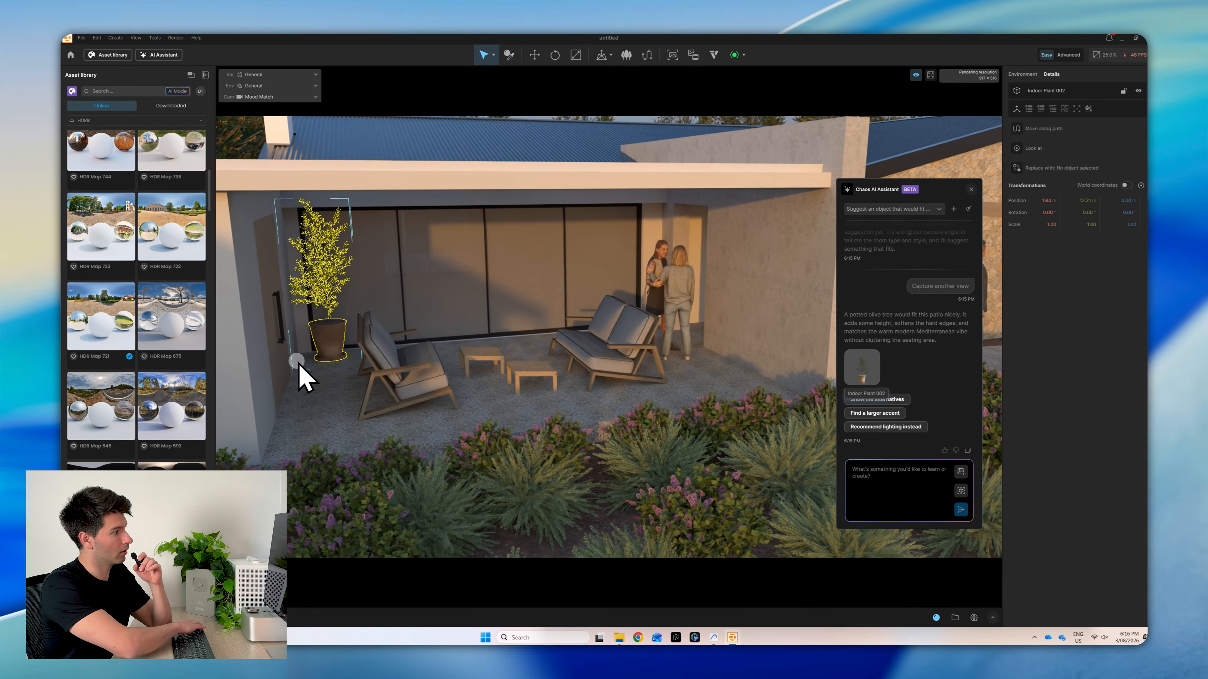
key("Escape")
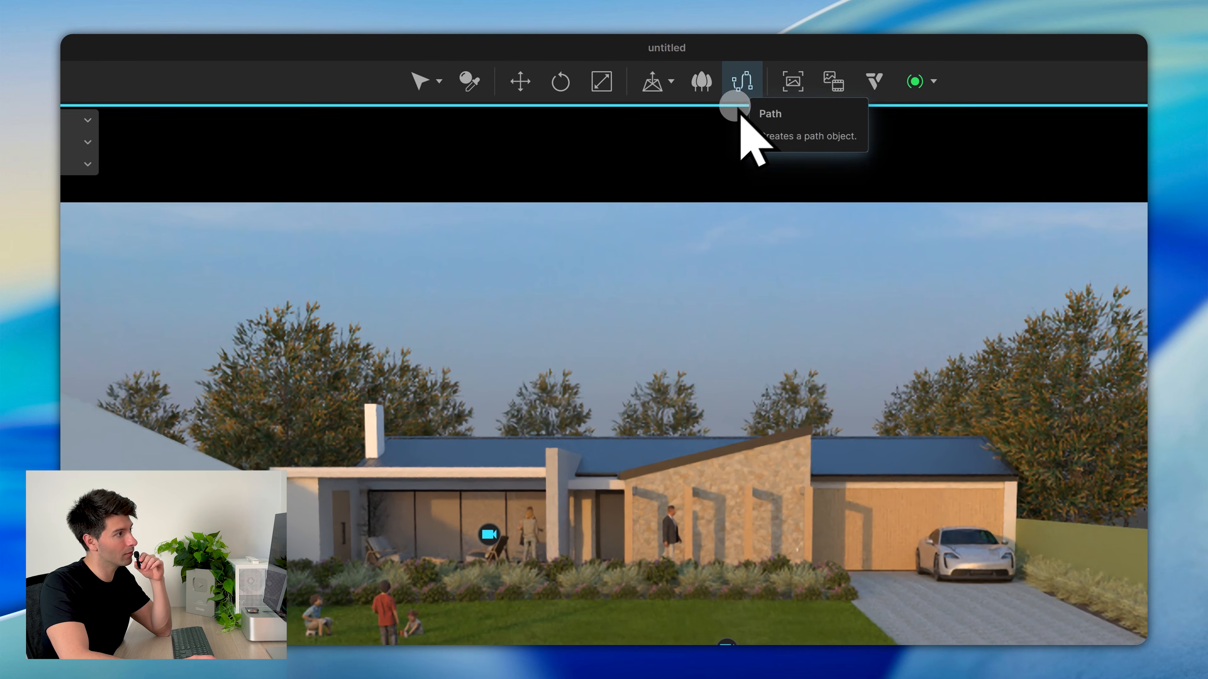
Draw a path along the house-side edge of the road, running past both neighbouring houses, and finish adding points
left_click(642, 58)
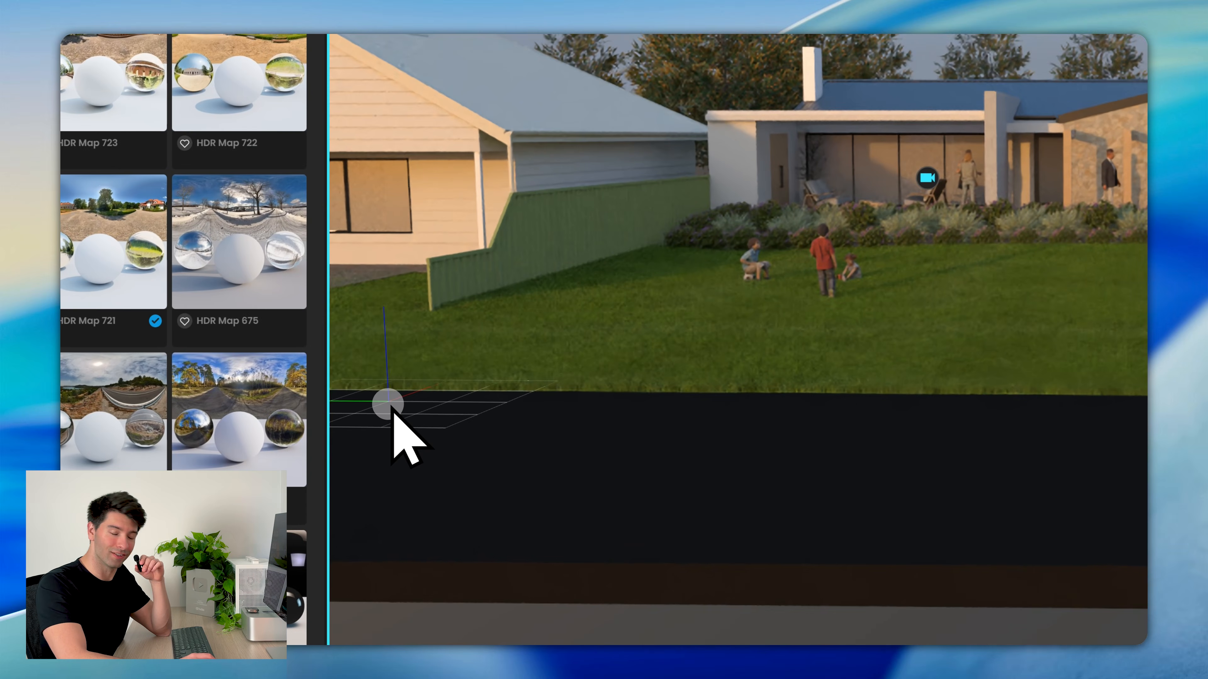
mouse_move(426, 409)
right_mouse_down()
mouse_move(345, 404)
mouse_move(404, 410)
right_mouse_up()
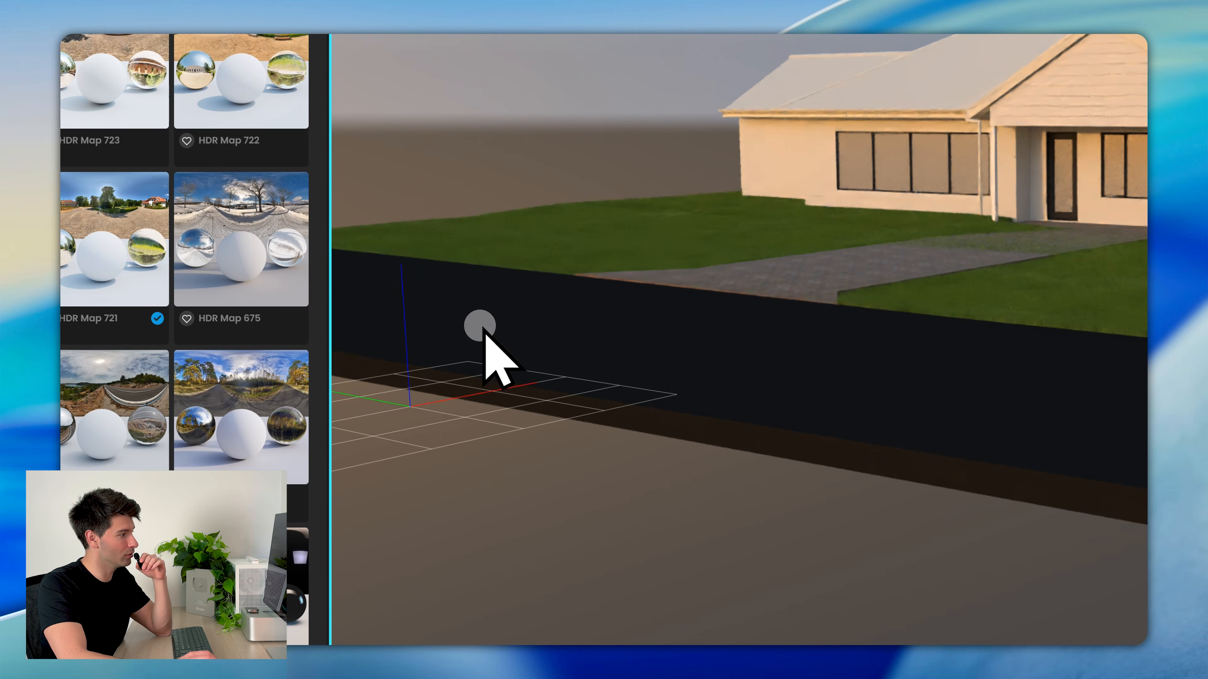
left_click(445, 268)
right_click_drag(556, 315, 890, 337)
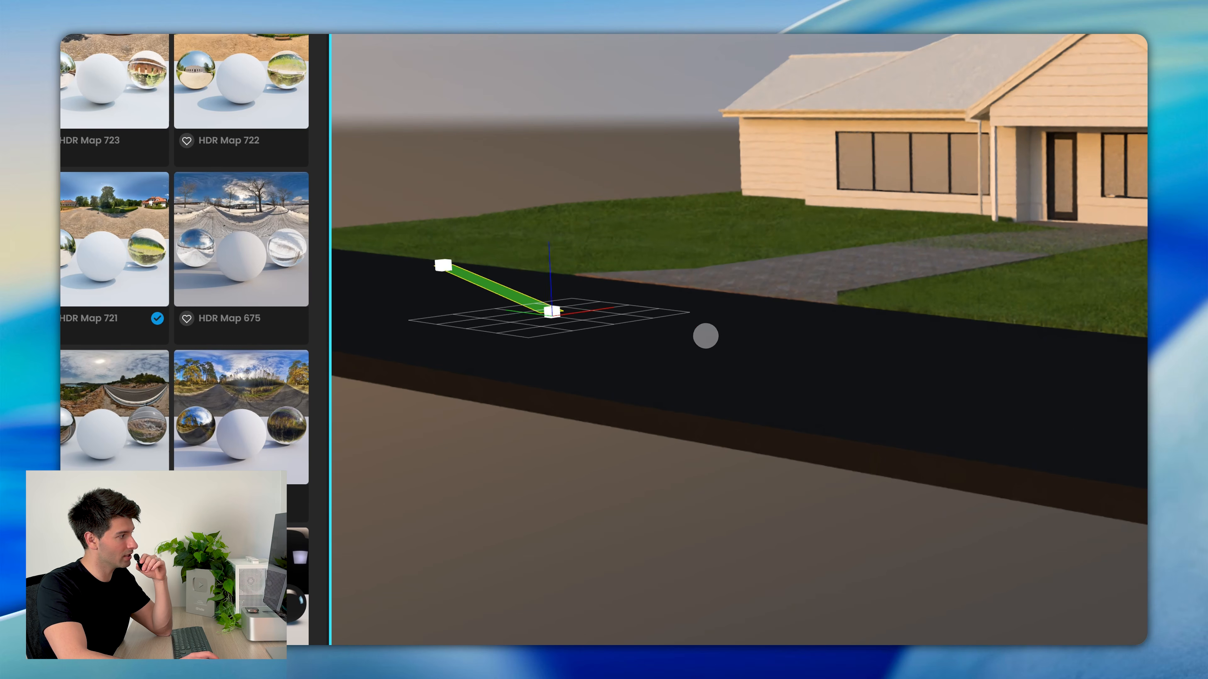
right_click_drag(712, 269, 399, 205)
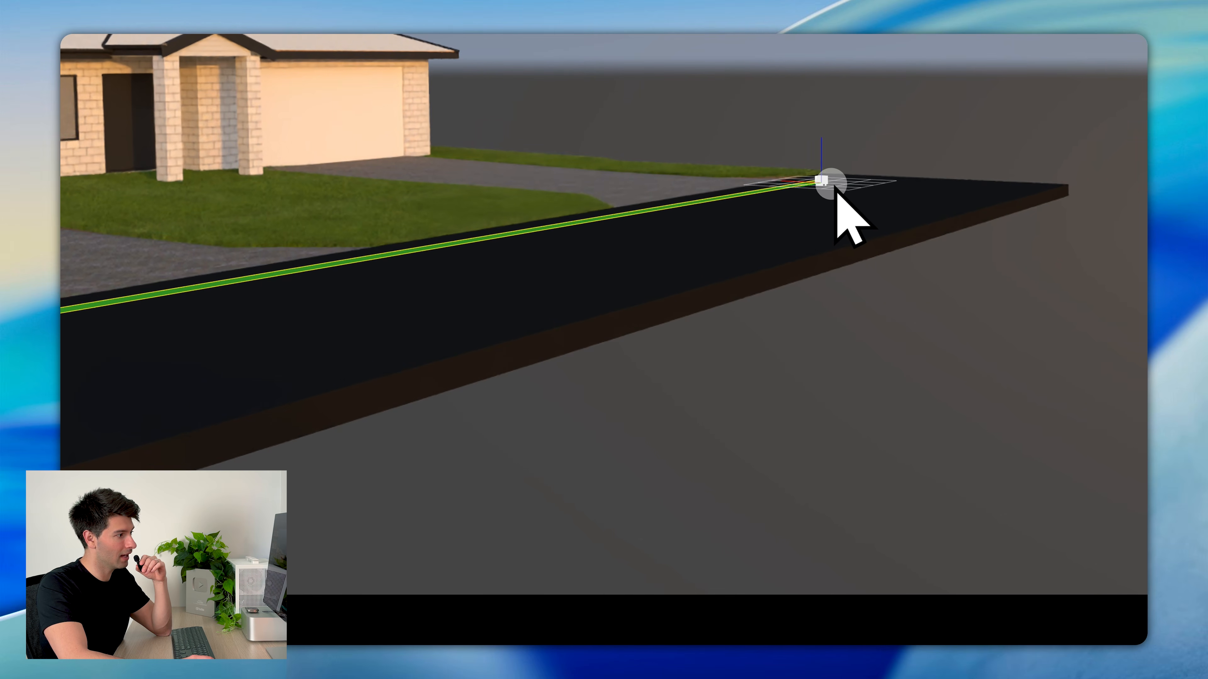
left_click(837, 188)
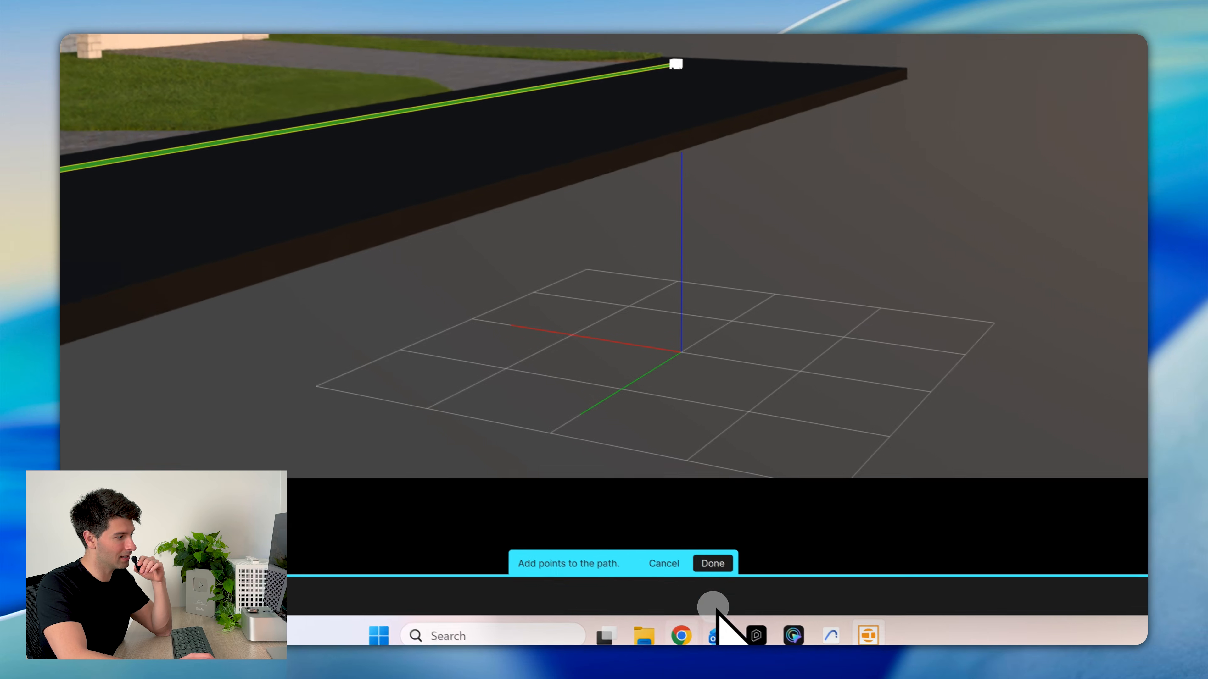
left_click(703, 557)
right_click_drag(537, 272, 472, 292)
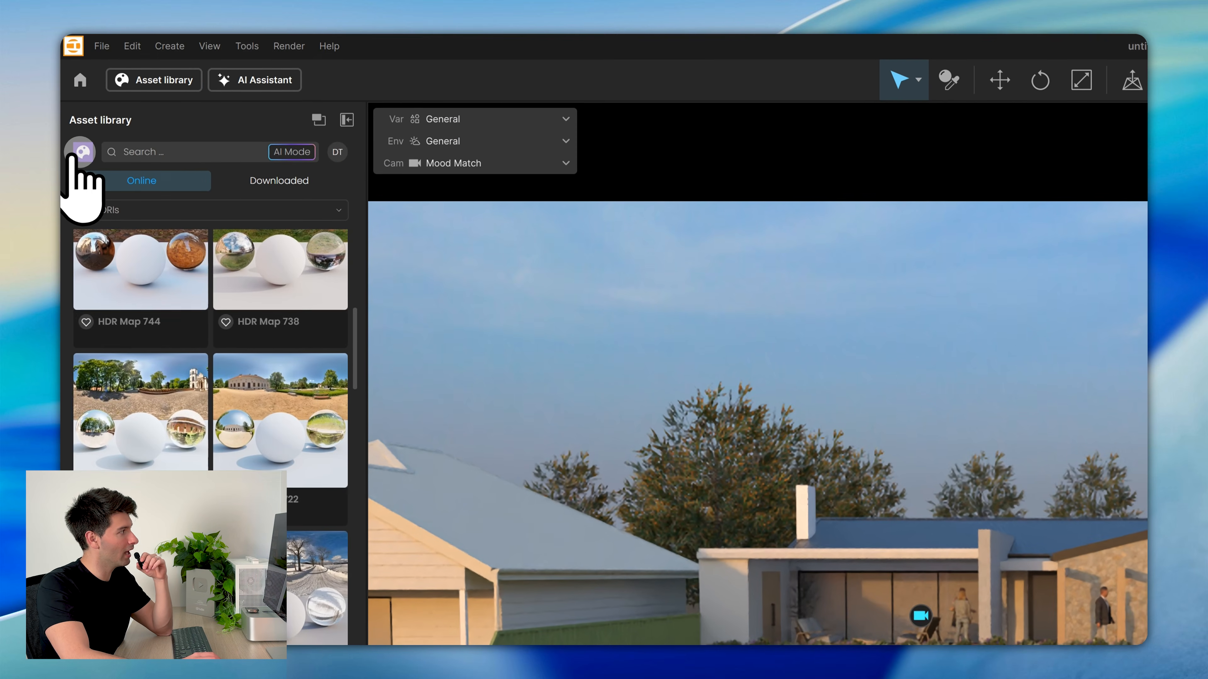
Show the Vehicles category of the asset library, filtered to models with the Animation feature
left_click(76, 158)
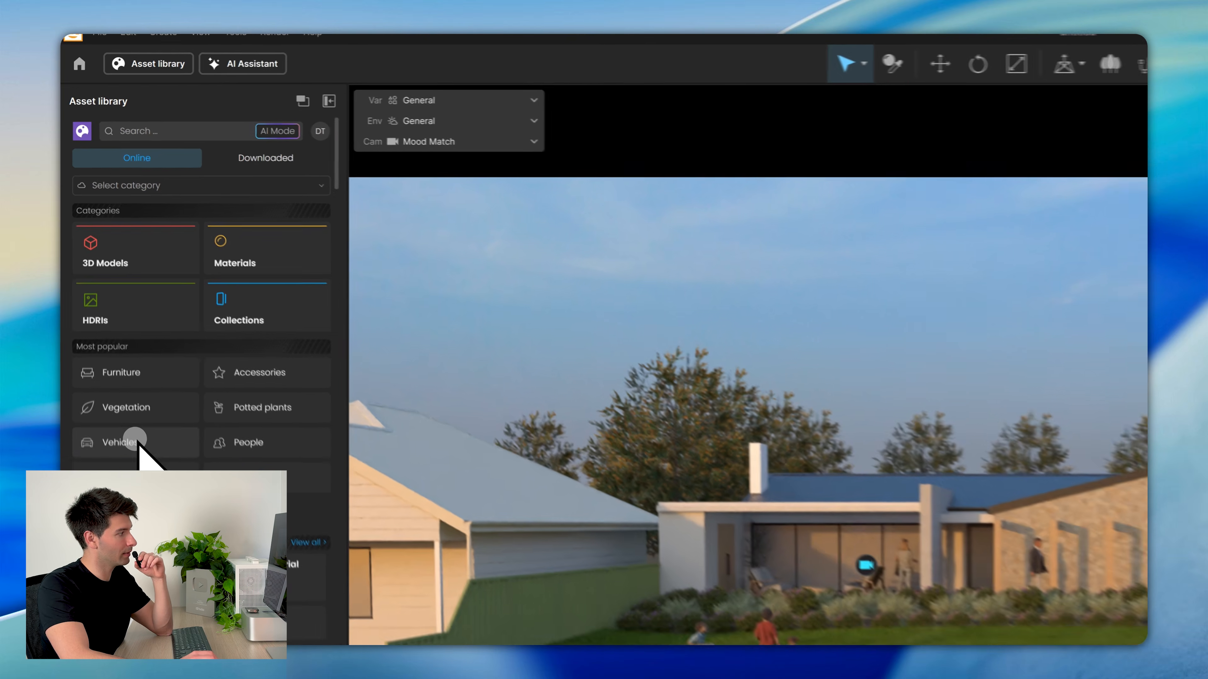
left_click(136, 443)
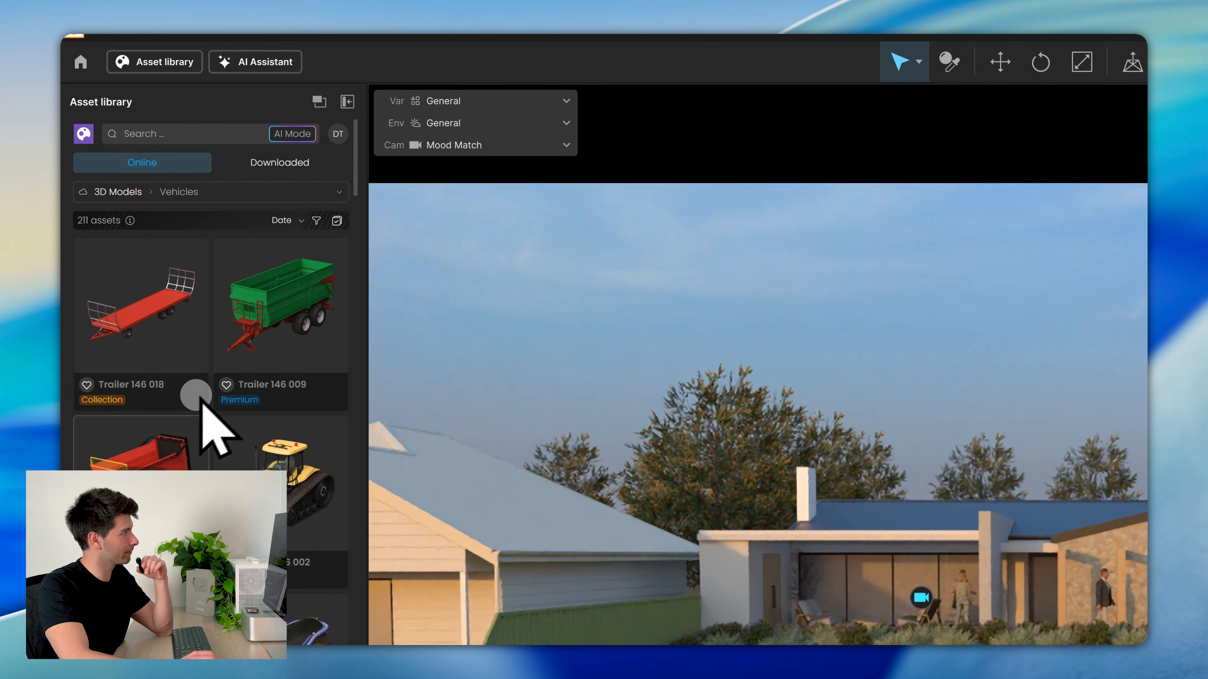
left_click(316, 220)
left_click(136, 345)
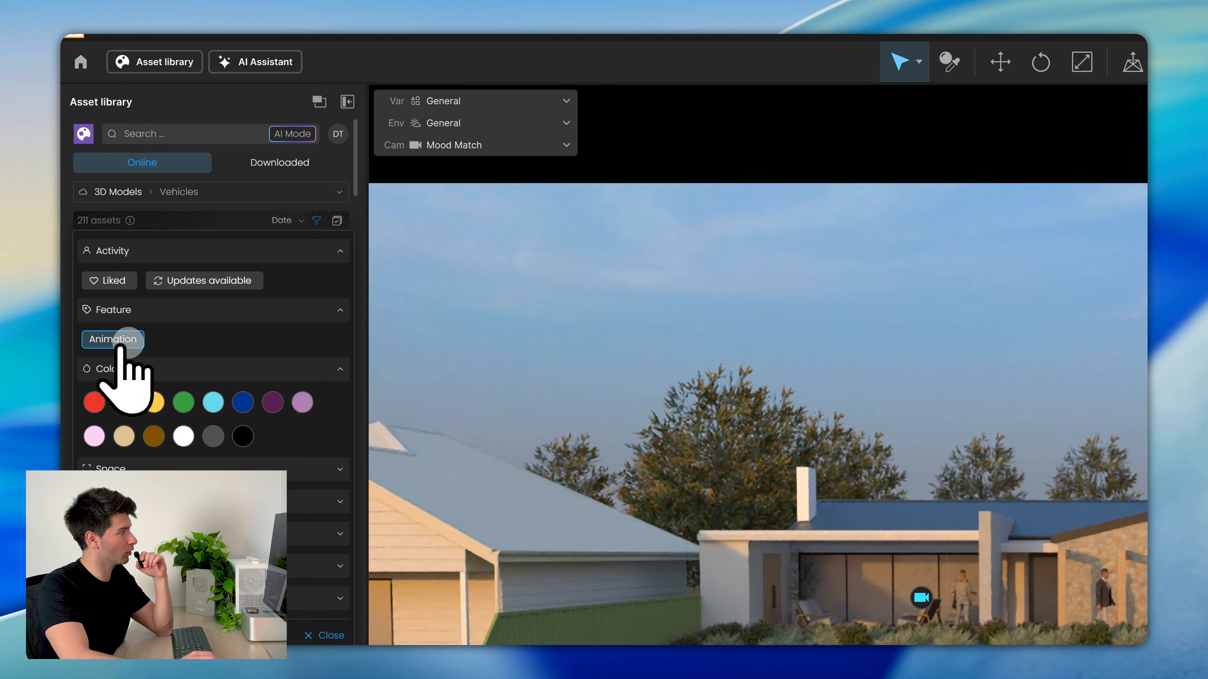
left_click(317, 220)
Find Car 001 Animated among the filtered vehicles and add it to the scene
scroll(237, 512, "down", 4)
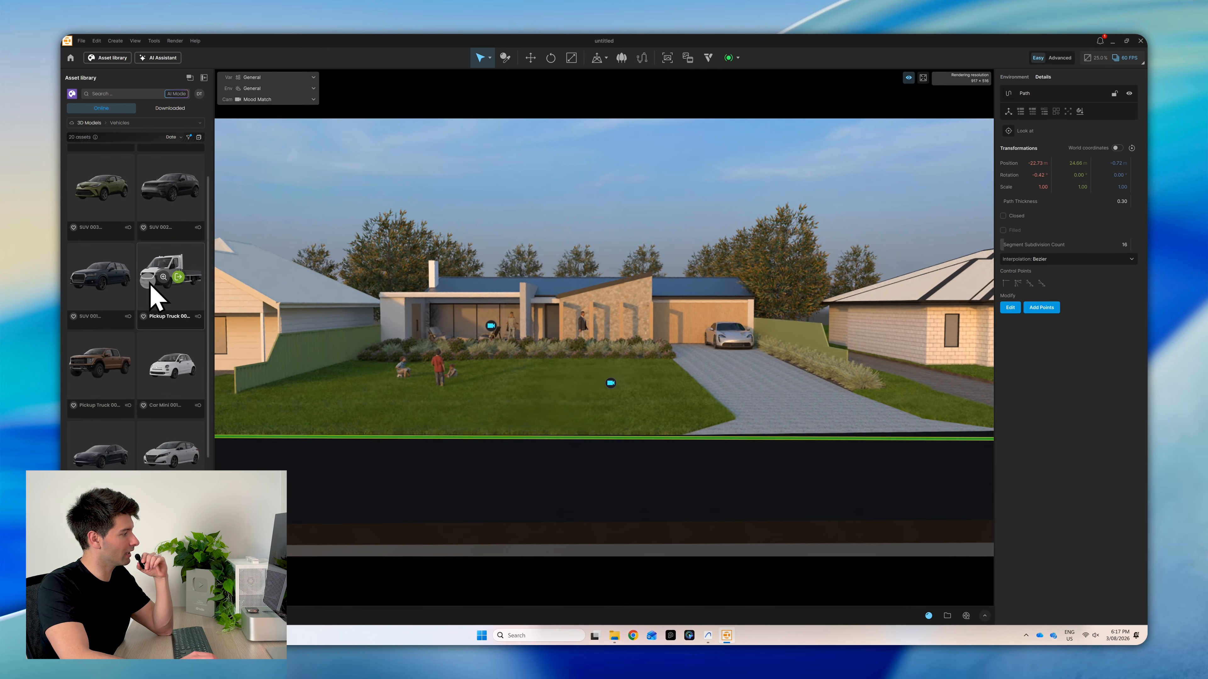
scroll(152, 290, "down", 3)
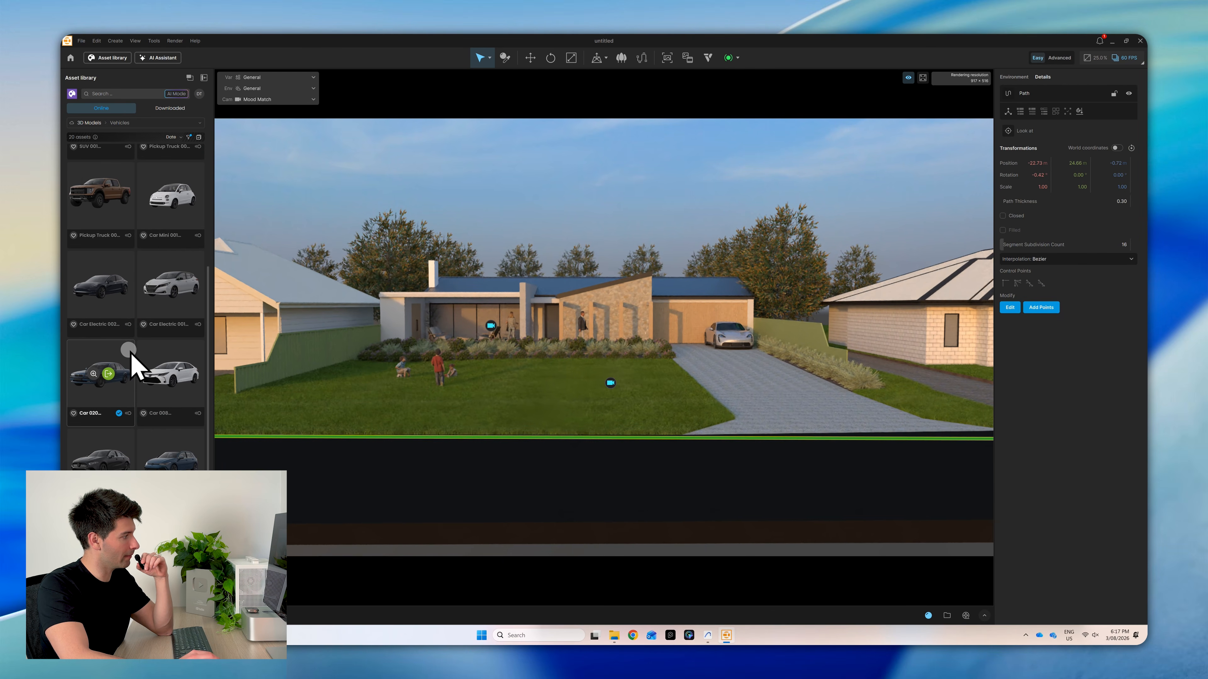
scroll(152, 428, "down", 3)
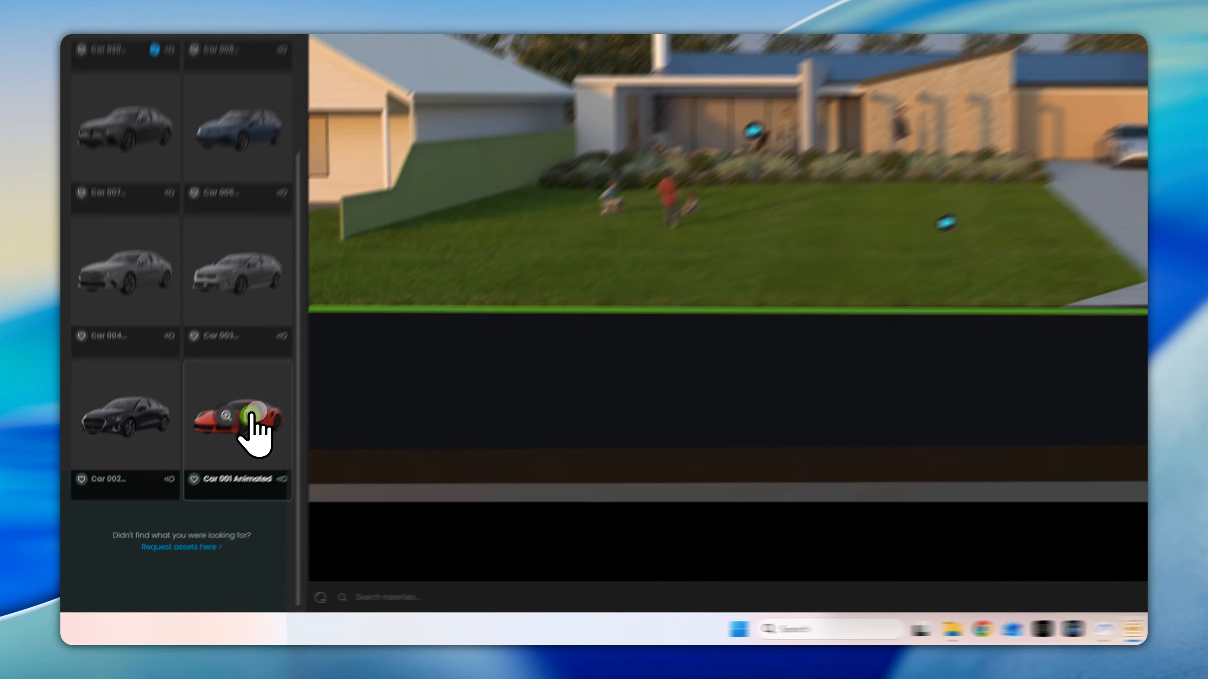
left_click(177, 502)
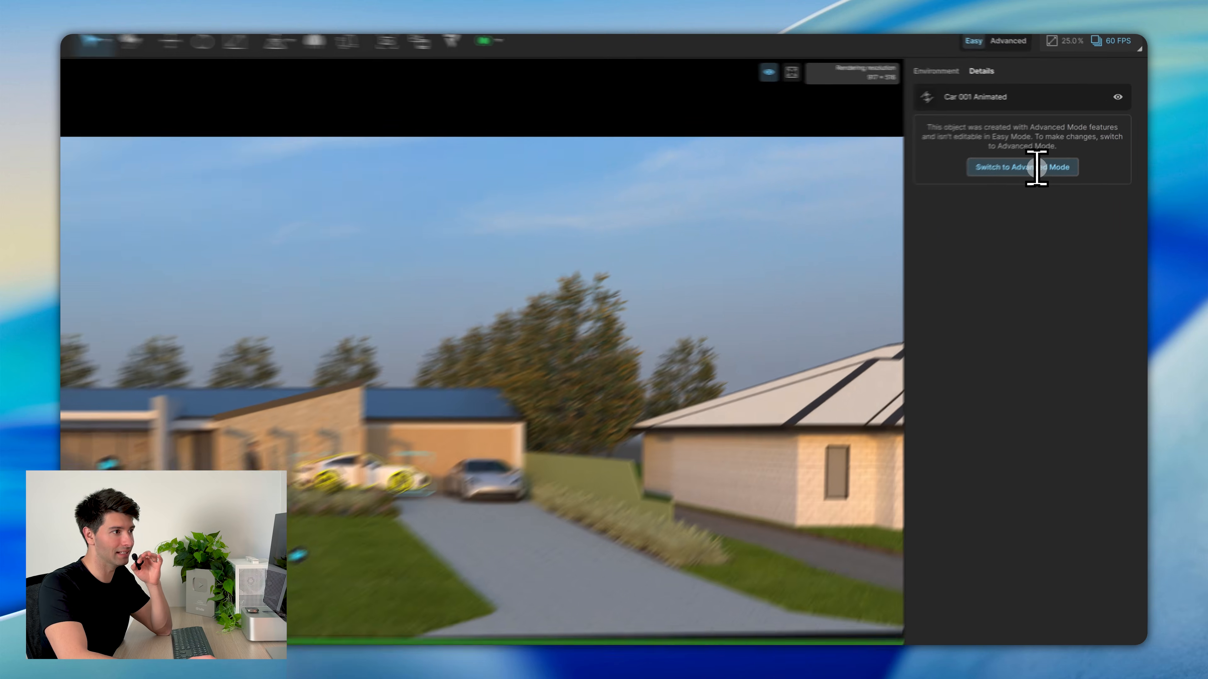
Switch to Advanced Mode and bind Car 001 Animated to the path along the road
left_click(1078, 137)
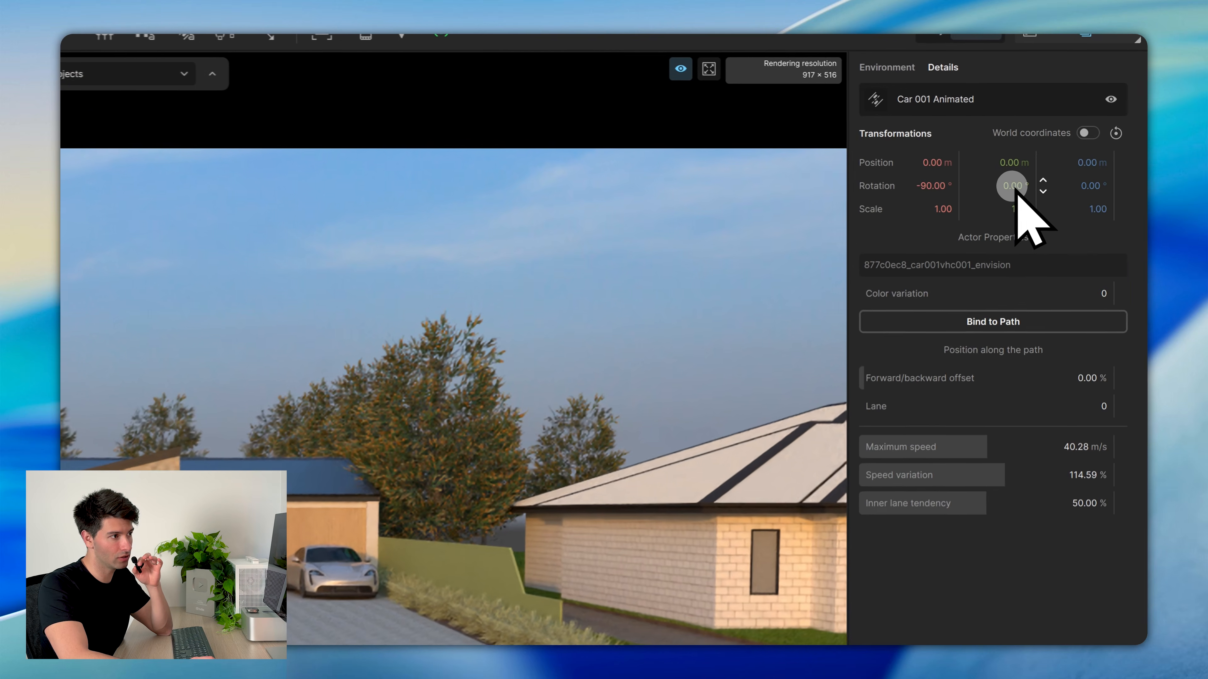
left_click(960, 330)
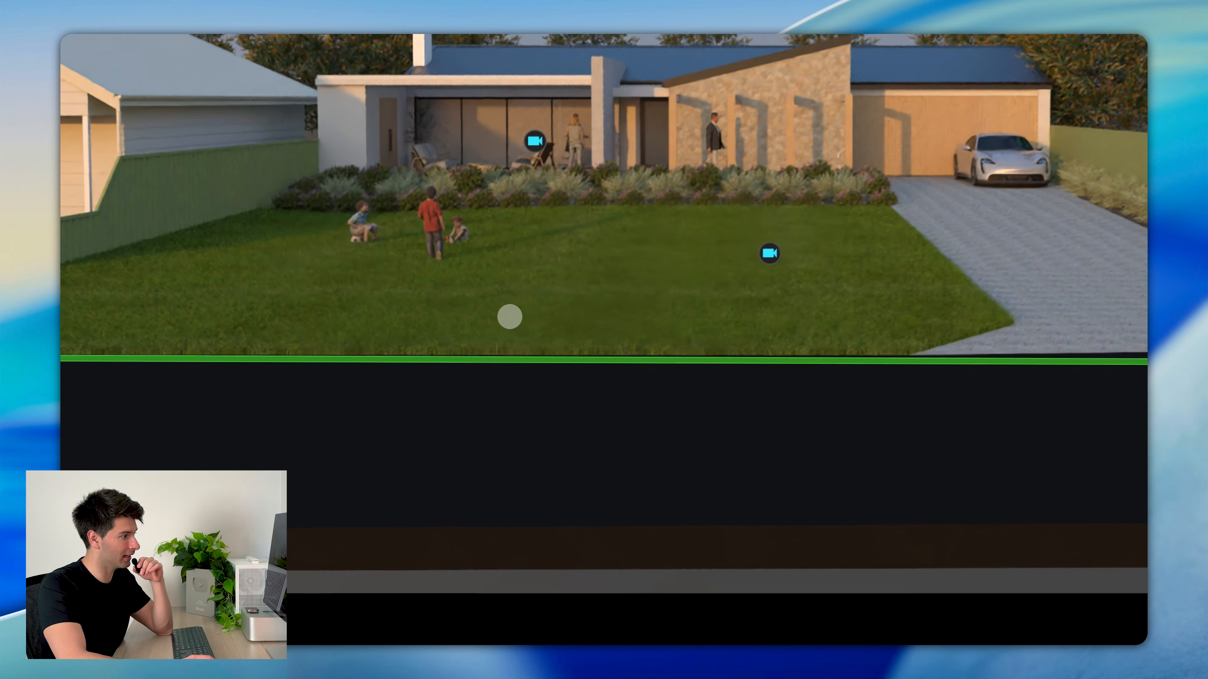
Set the animated car's maximum speed to 10.05 m/s and reduce its speed variation
right_click_drag(478, 416, 498, 411)
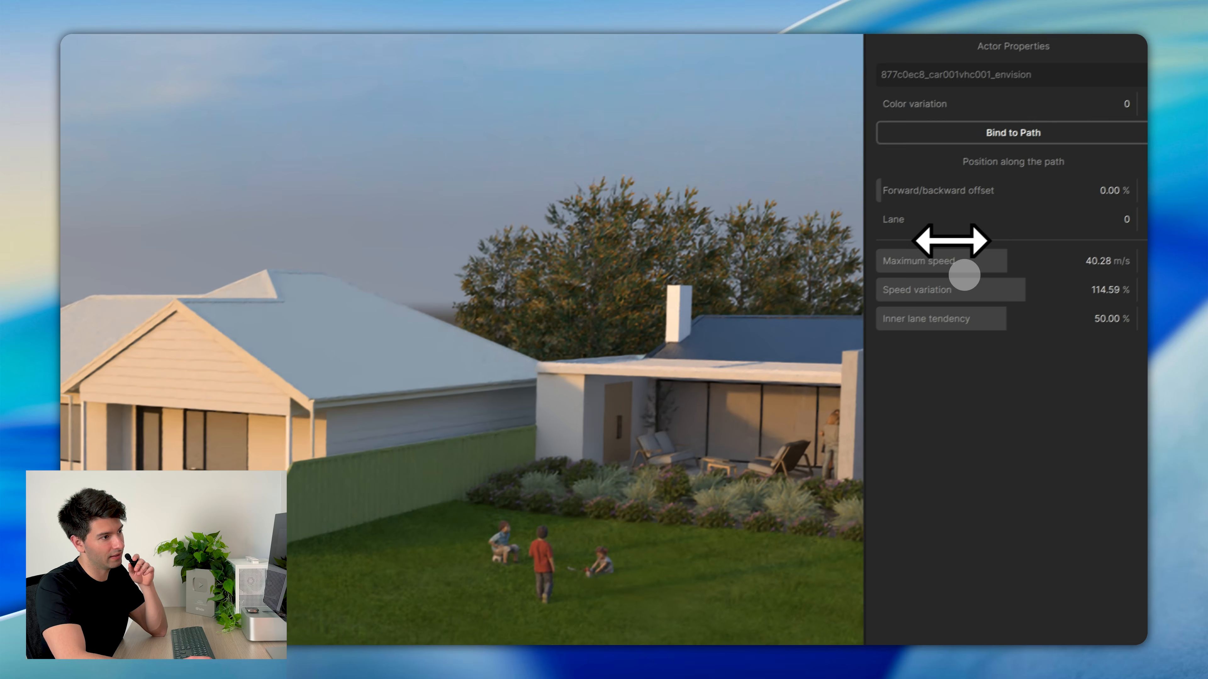
left_click_drag(963, 273, 983, 279)
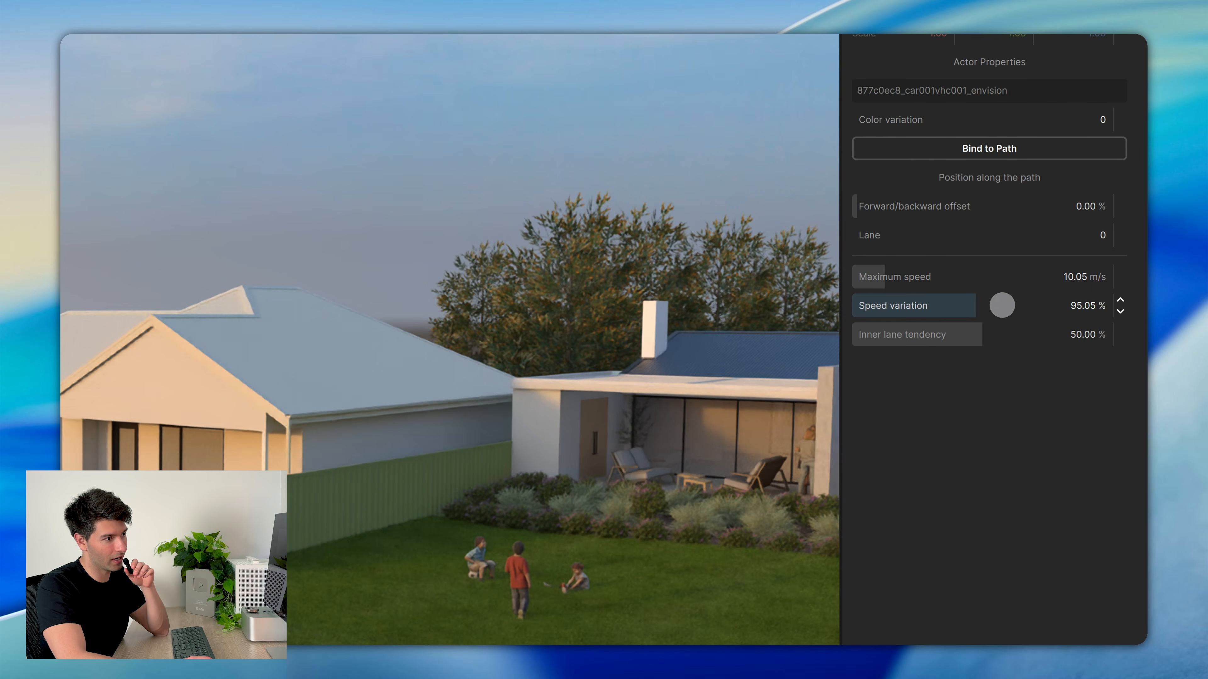
left_click_drag(1002, 305, 1009, 310)
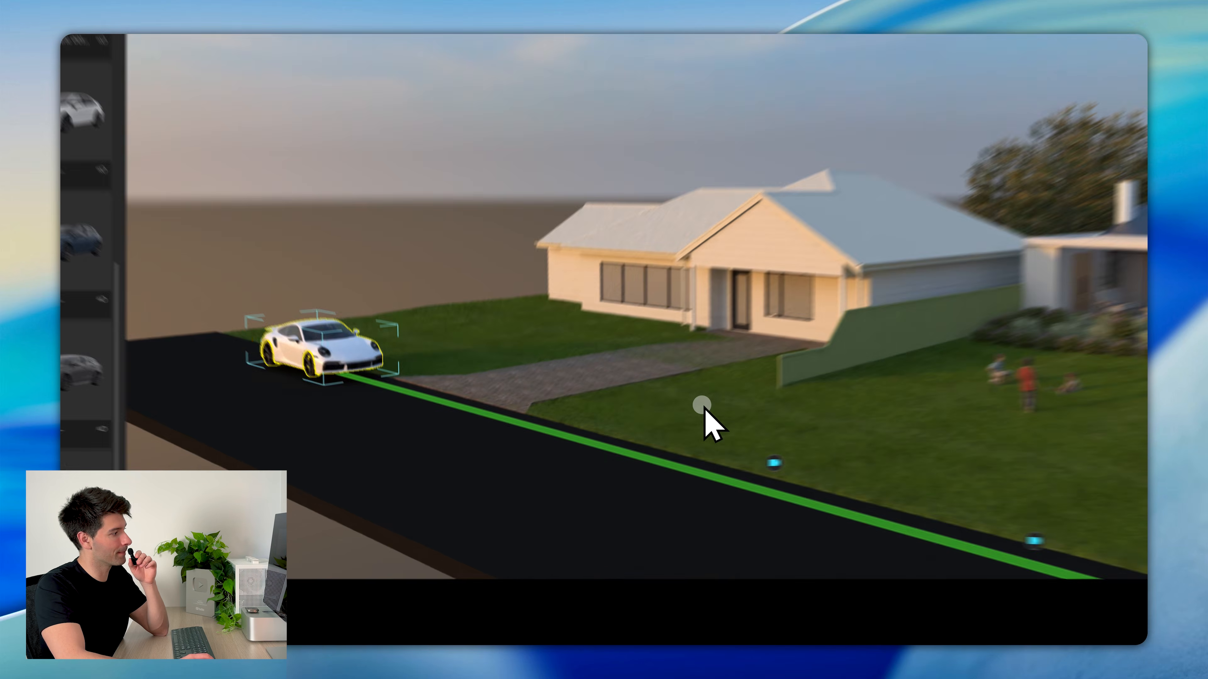
Frame a low street view of the houses and place the Mood Match camera at the start of the animation timeline
right_click_drag(629, 434, 631, 435)
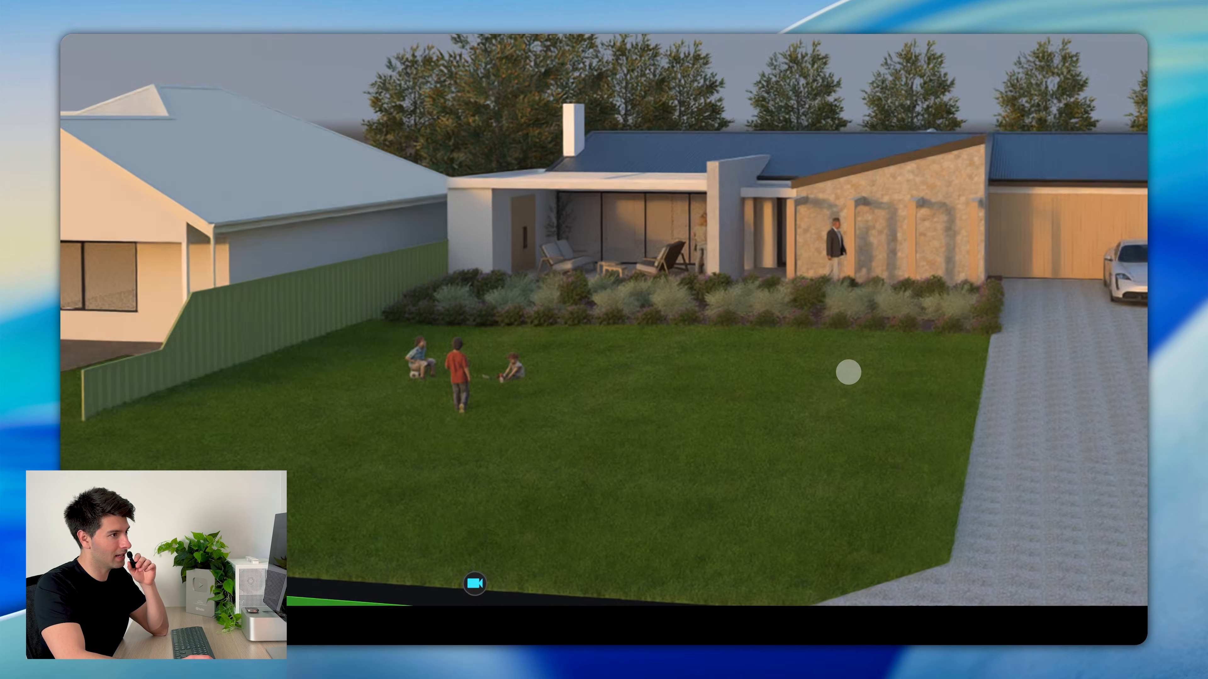
right_click_drag(848, 372, 828, 372)
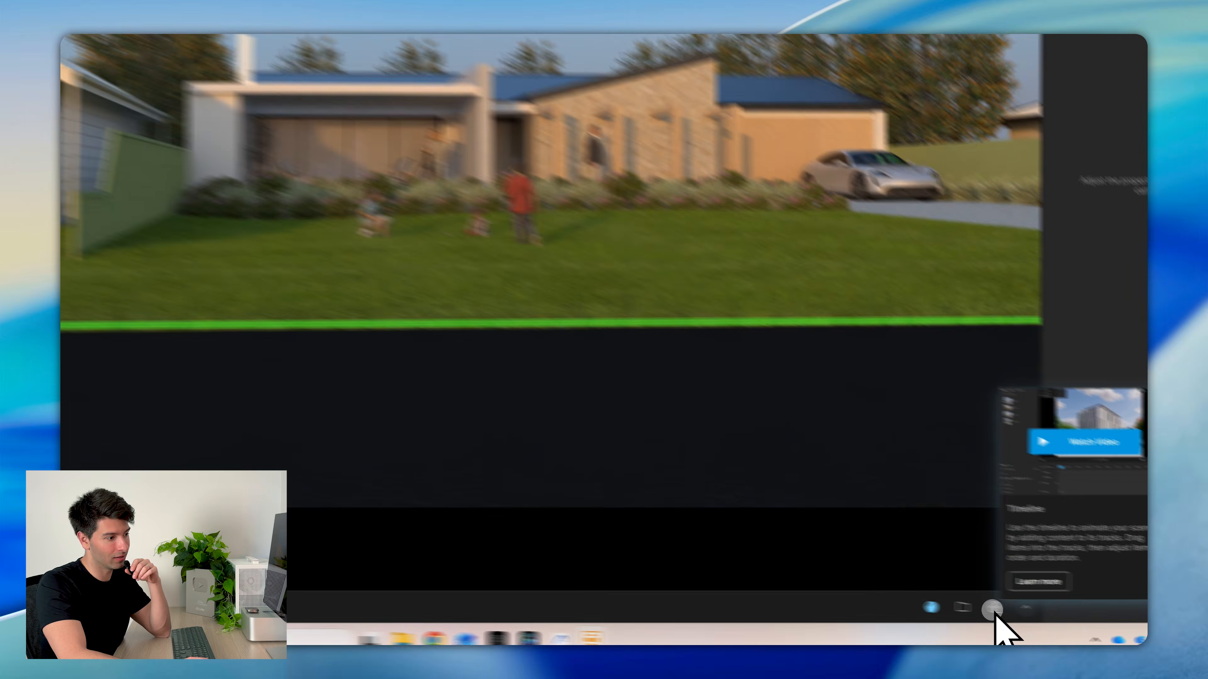
left_click(965, 616)
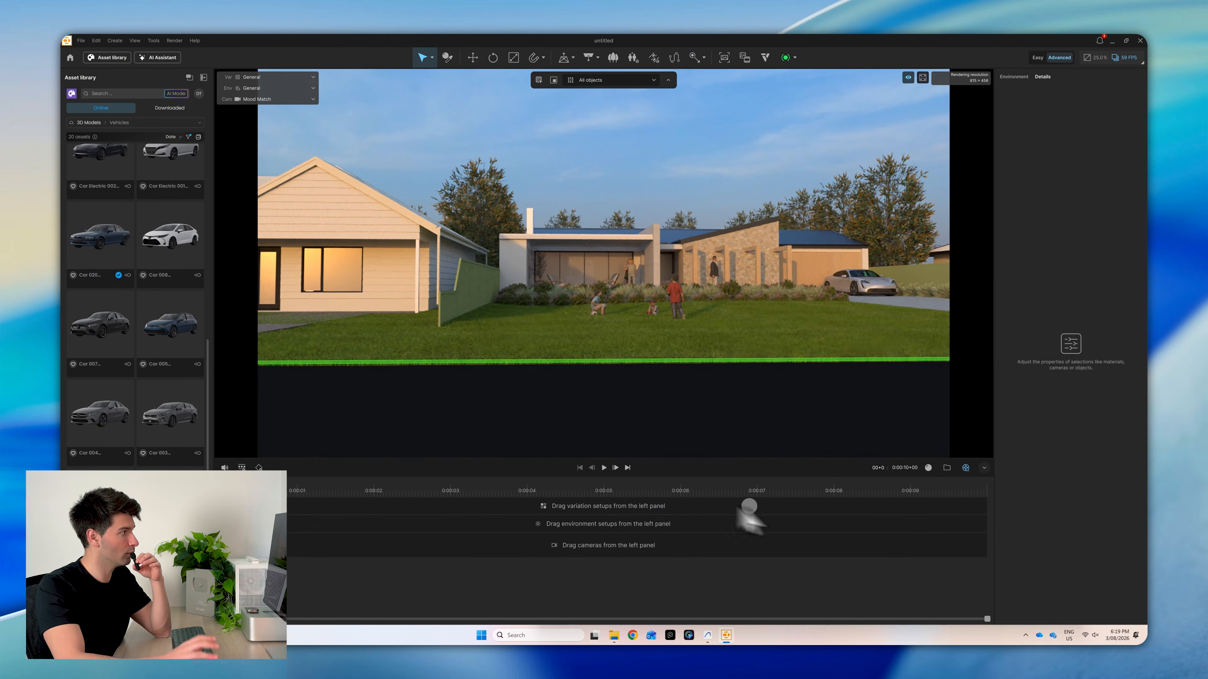
left_click(111, 59)
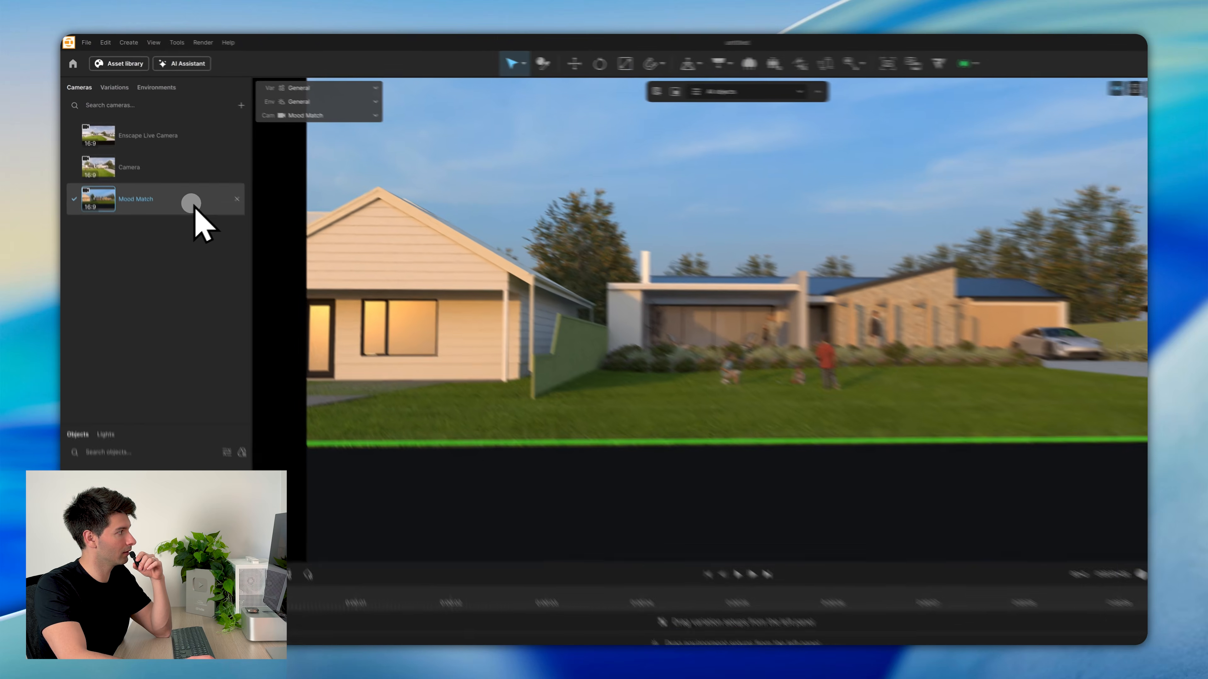
left_click_drag(169, 167, 188, 415)
mouse_move(306, 651)
left_mouse_down()
mouse_move(380, 485)
mouse_move(294, 609)
mouse_move(227, 554)
left_mouse_up()
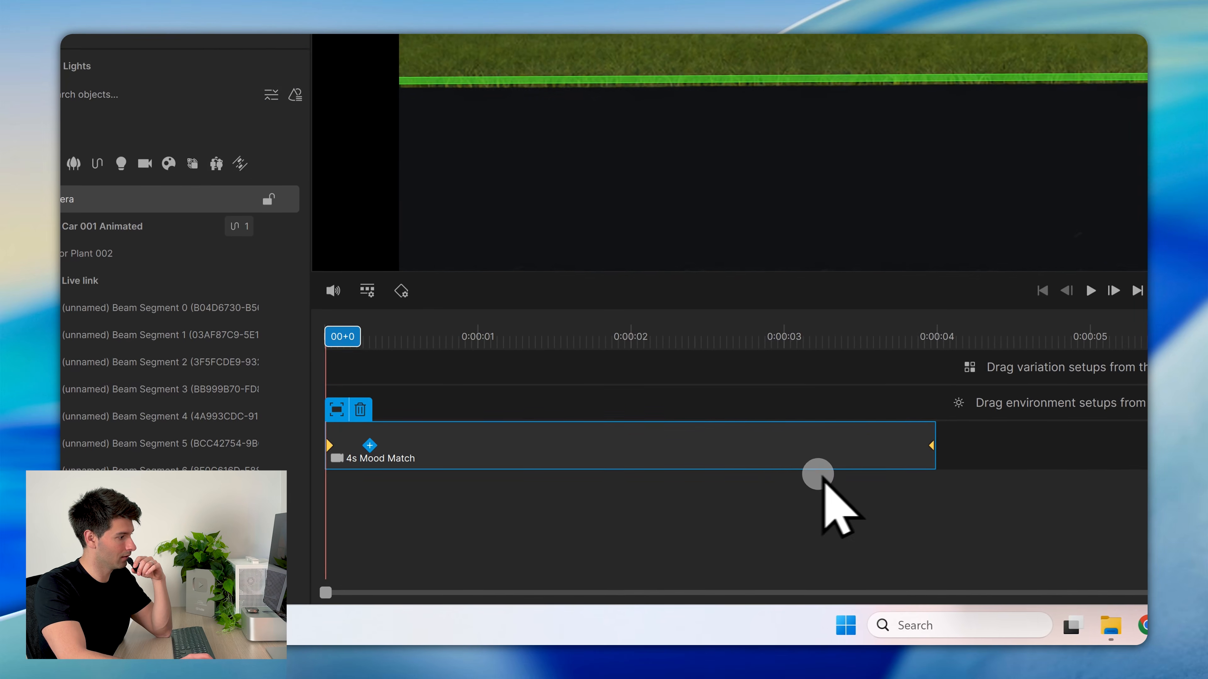
Extend the Mood Match clip to 09+17 and save its end keyframe with the camera moved over to the driveway
left_click_drag(933, 443, 1207, 440)
left_click_drag(800, 440, 946, 440)
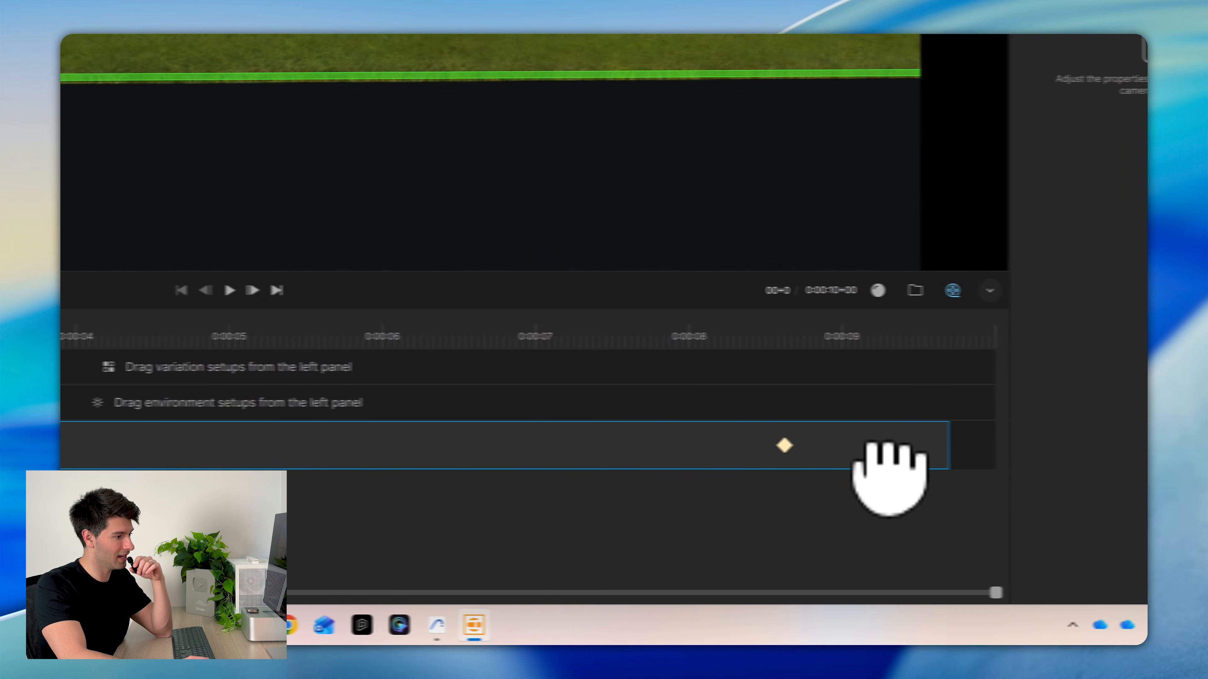
left_click(882, 449)
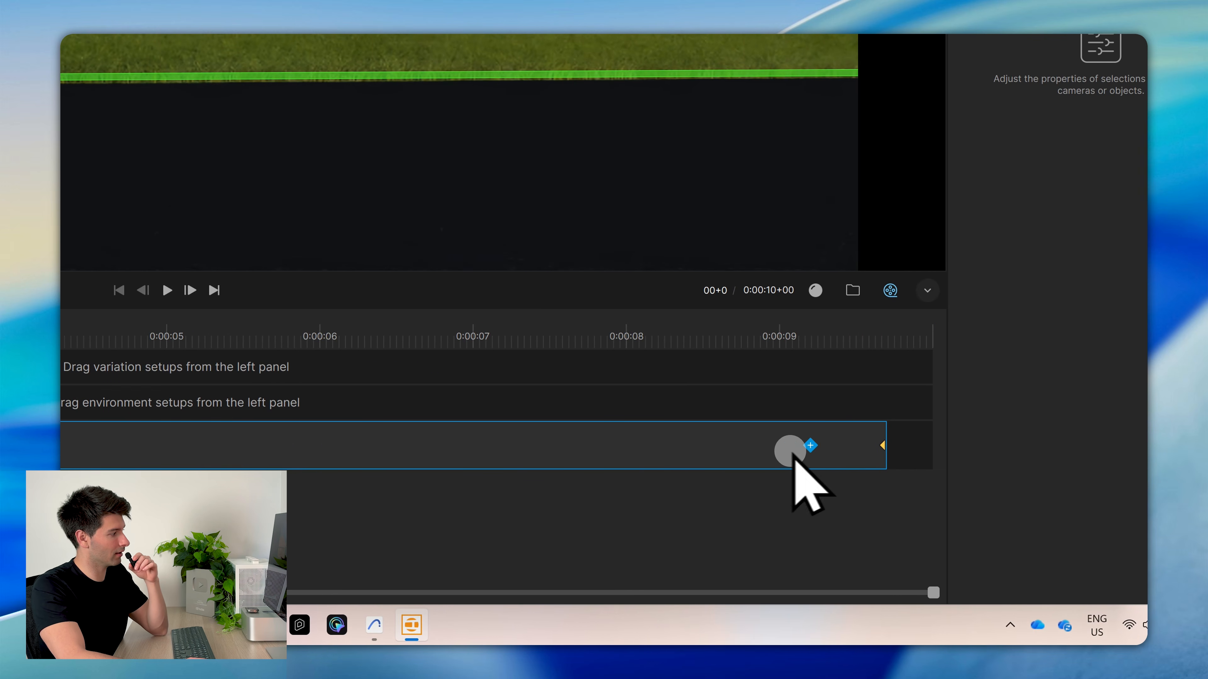
left_click(887, 338)
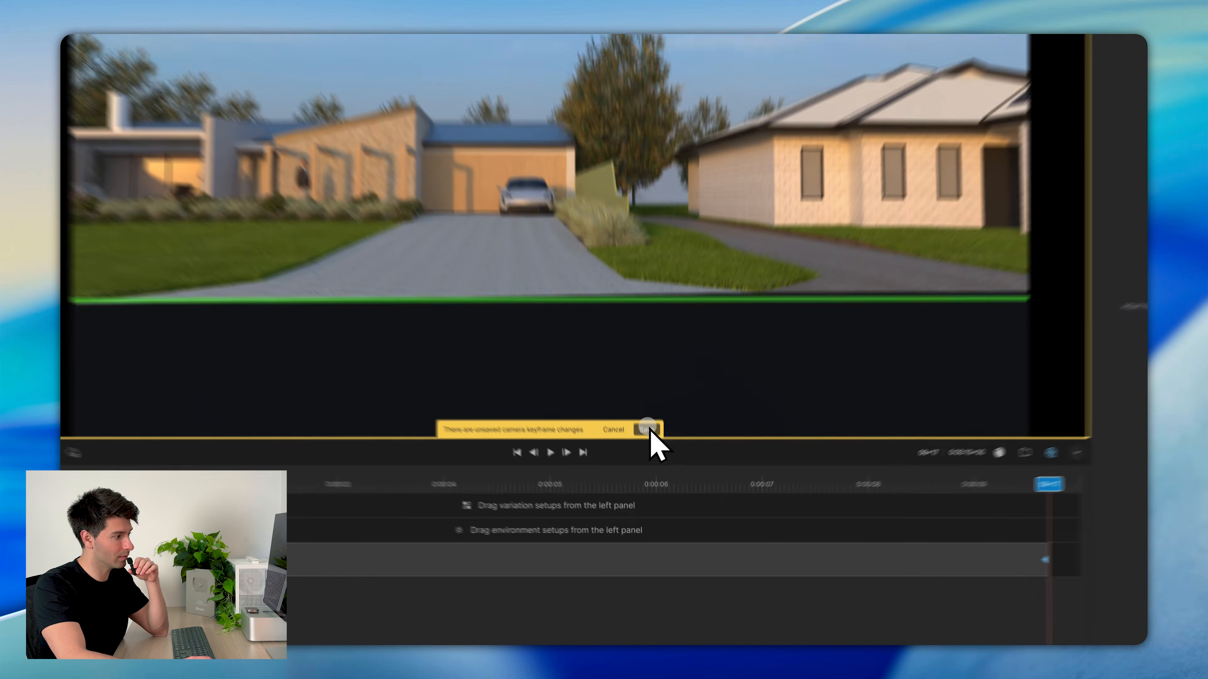
left_click(673, 451)
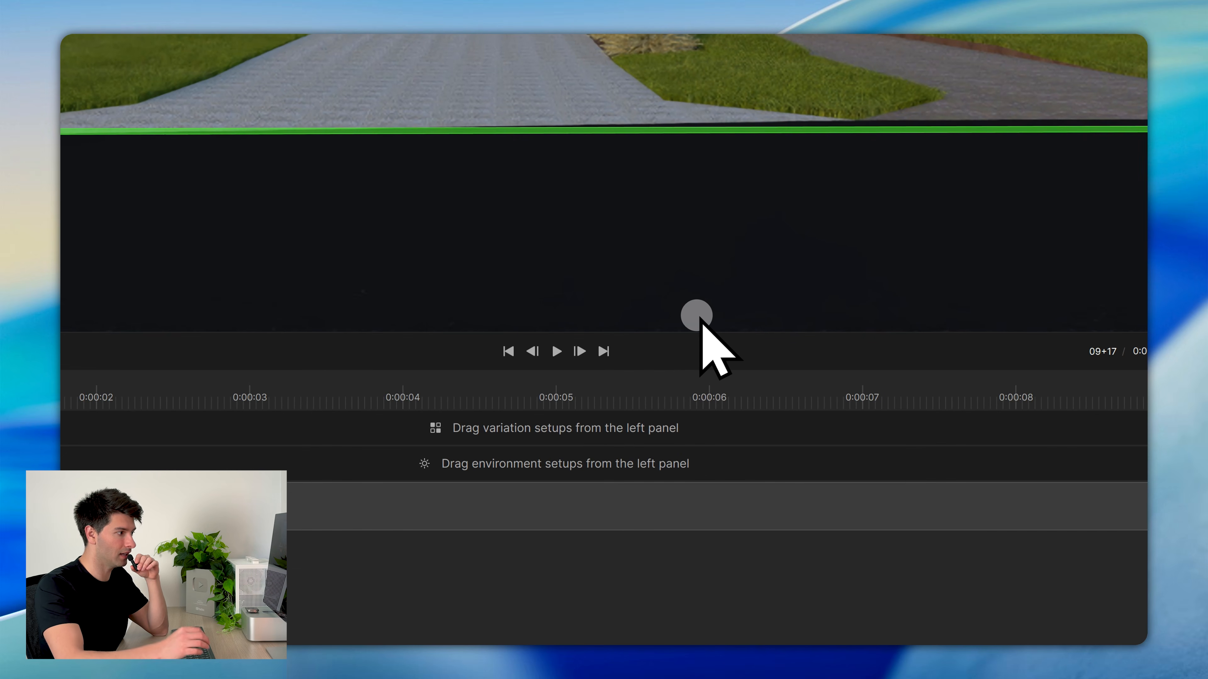
Play the camera animation, pause it at 00+21, and examine the white car up close at the start of the path
left_click(554, 351)
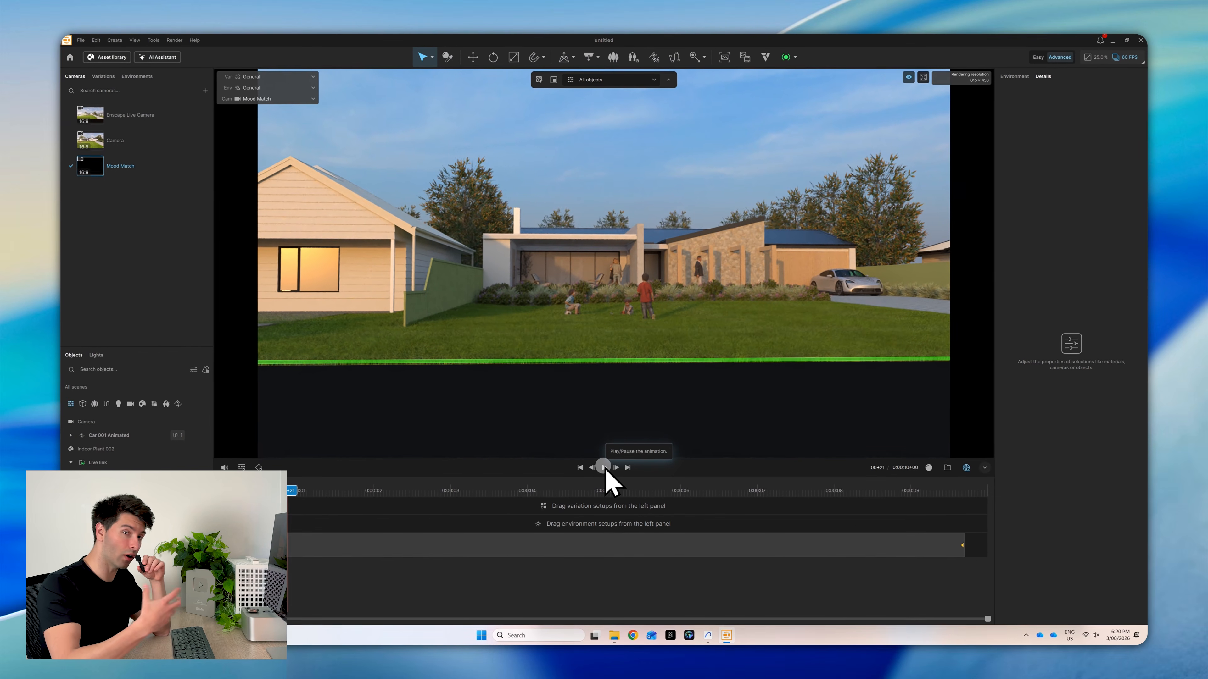
left_click(604, 468)
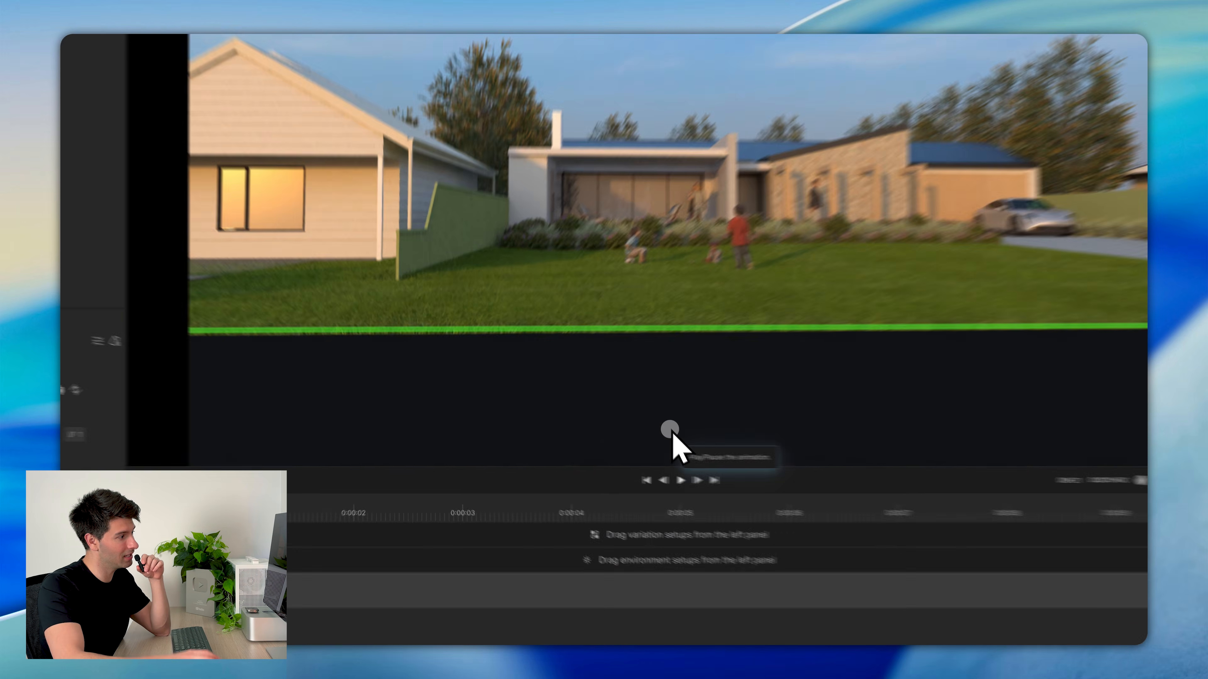
left_click_drag(600, 436, 527, 313)
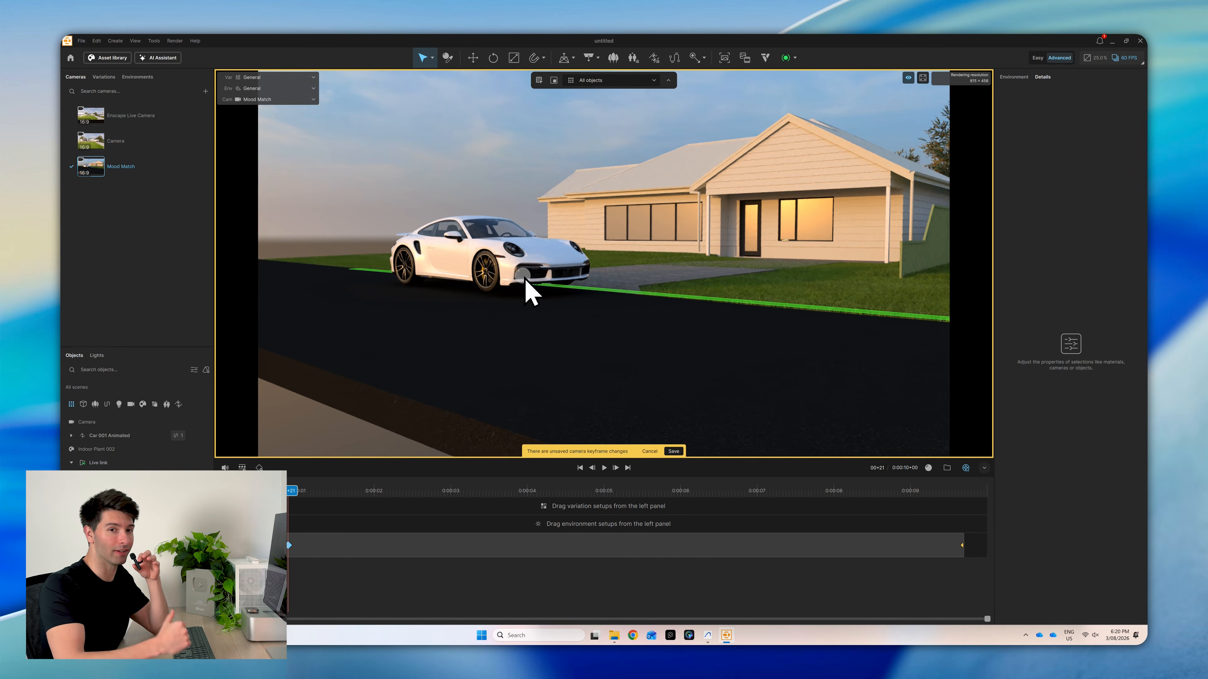
left_click(357, 275)
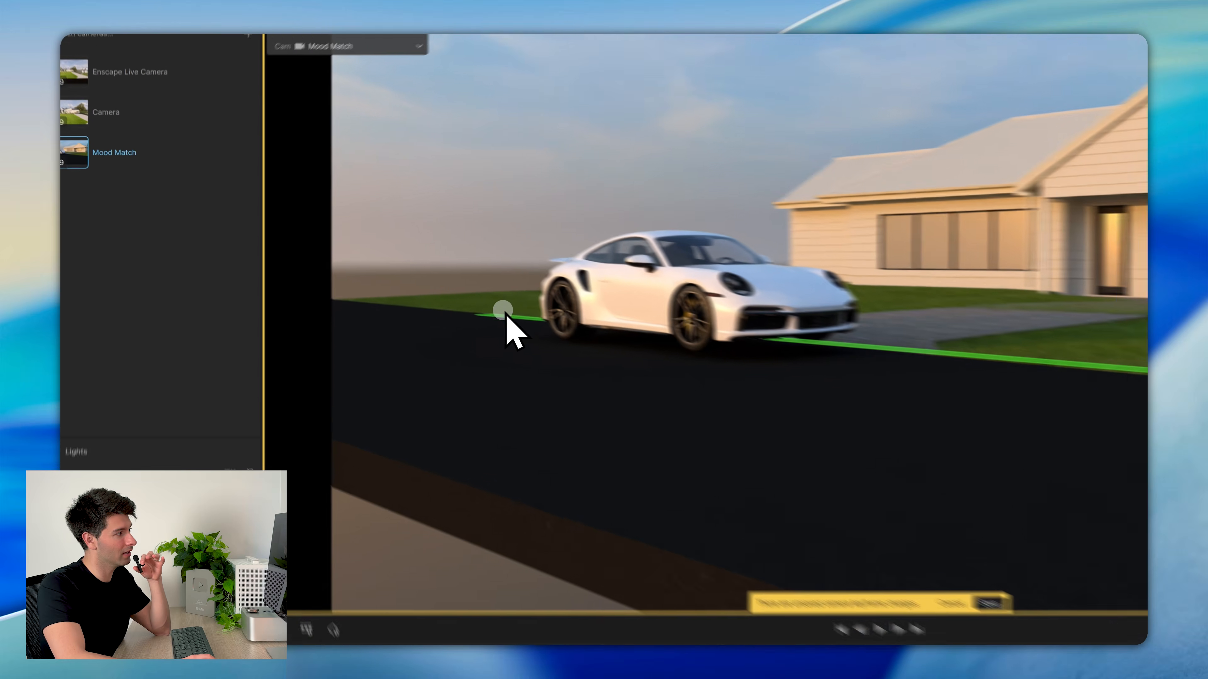